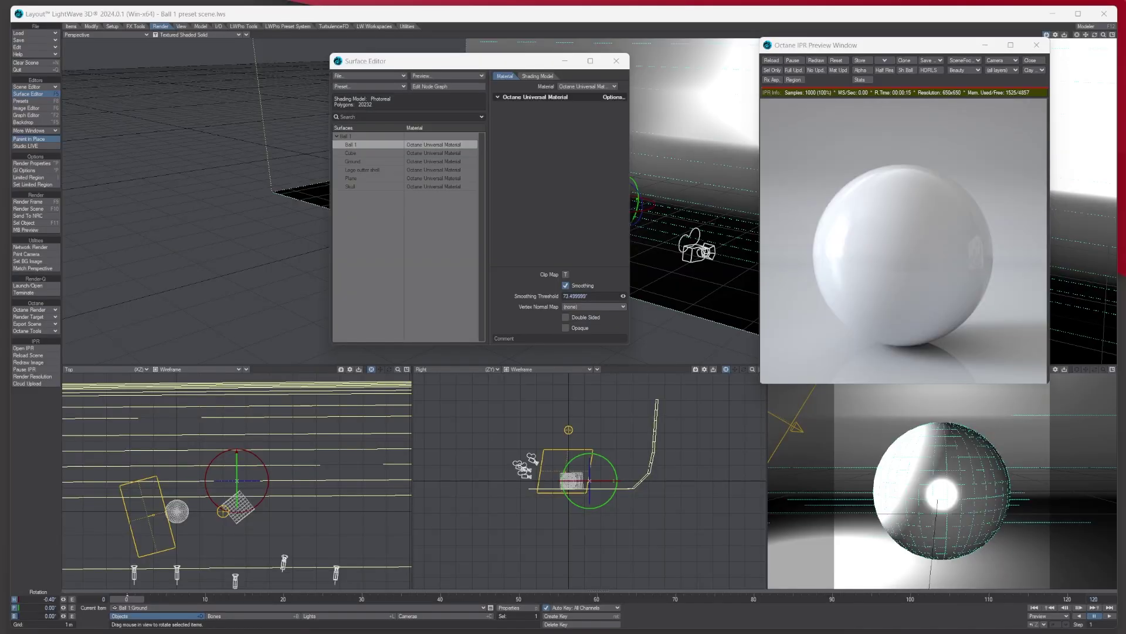
- Open the Ball 1 node graph, move its Surface and material nodes up-right, and list Octane Procedurals
double_click(425, 145)
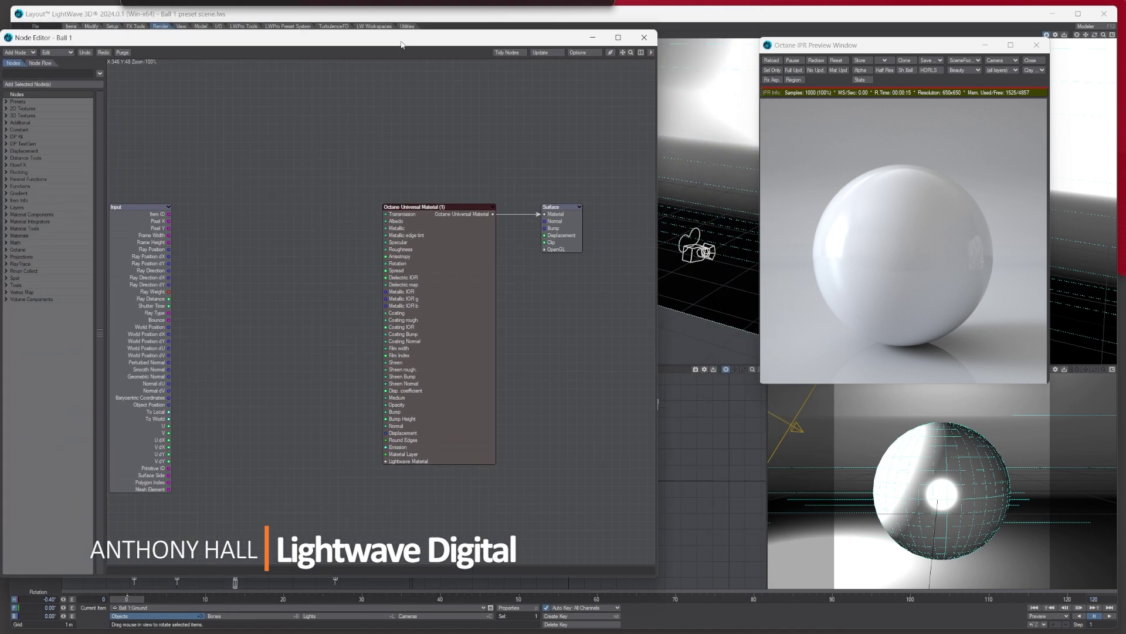
drag(401, 43, 459, 42)
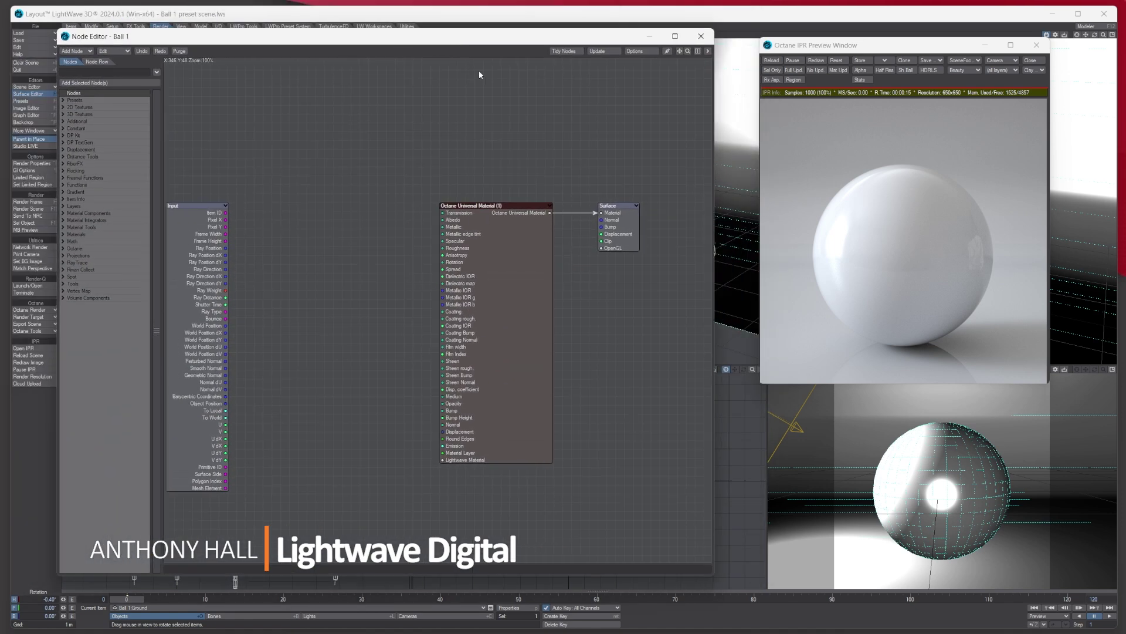
drag(623, 219, 641, 176)
drag(518, 251, 544, 216)
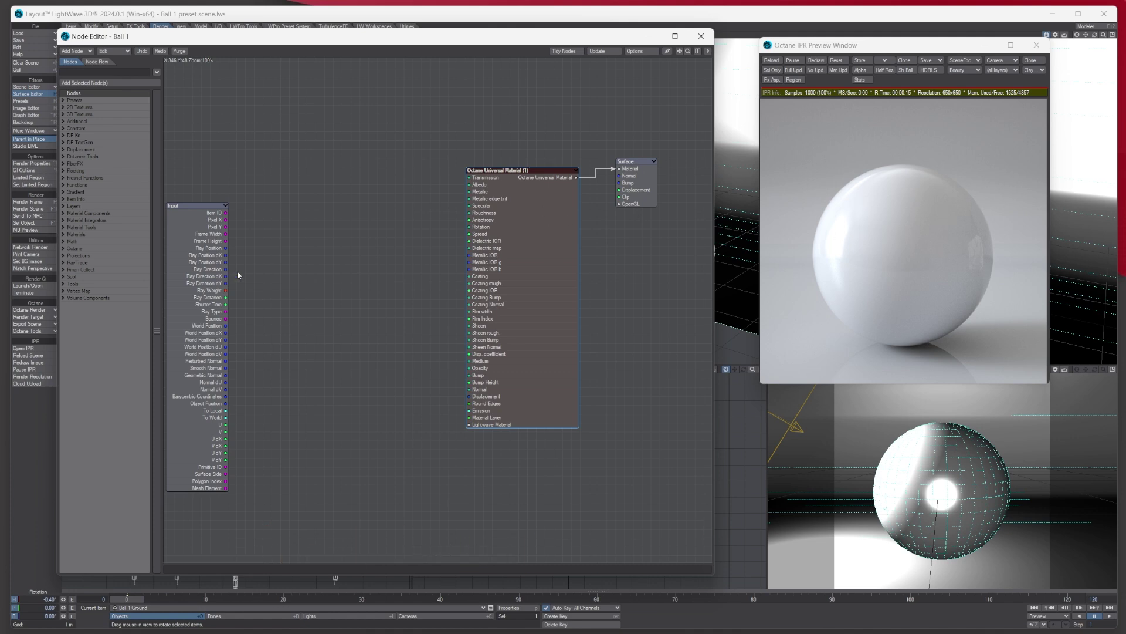
click(63, 248)
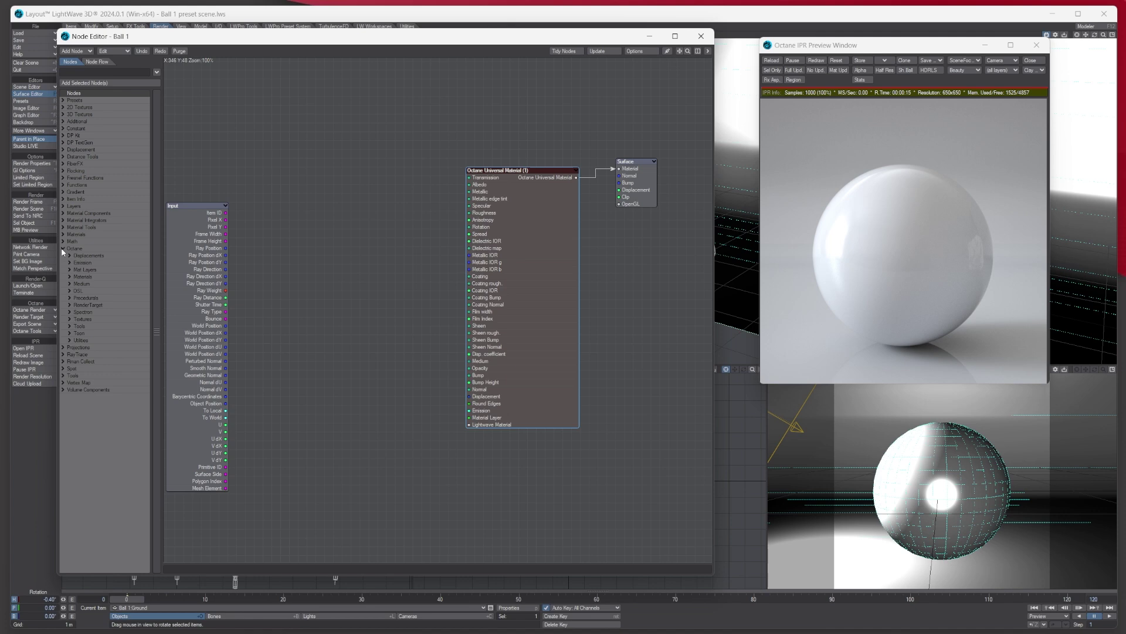
click(70, 297)
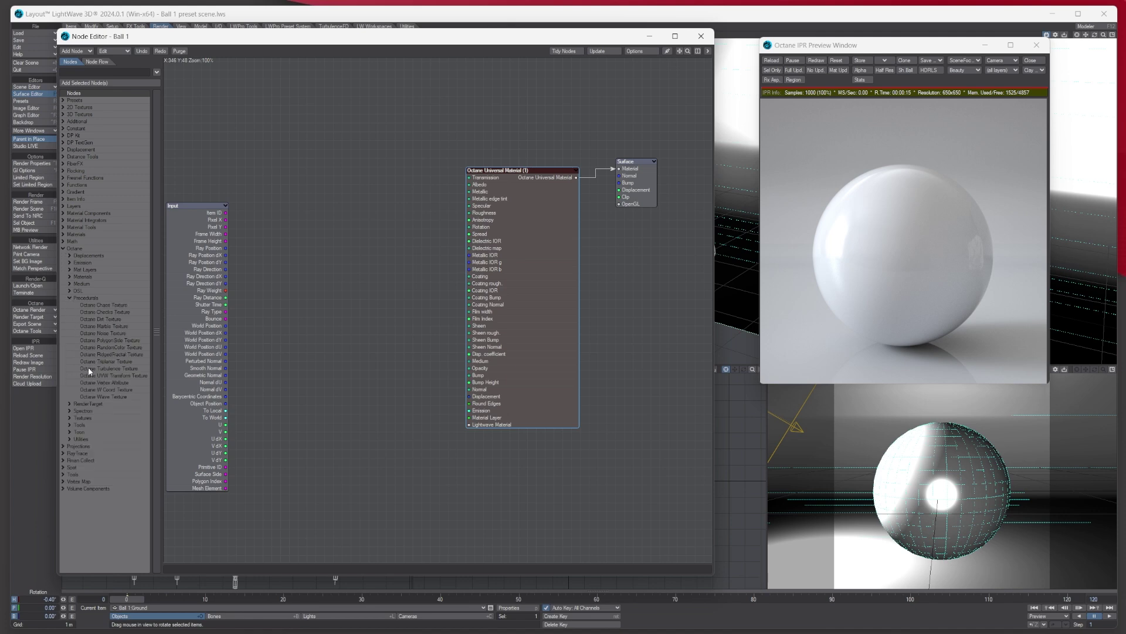
- Connect a new Octane Marble Texture node to the Universal Material's Bump input
drag(100, 326, 274, 226)
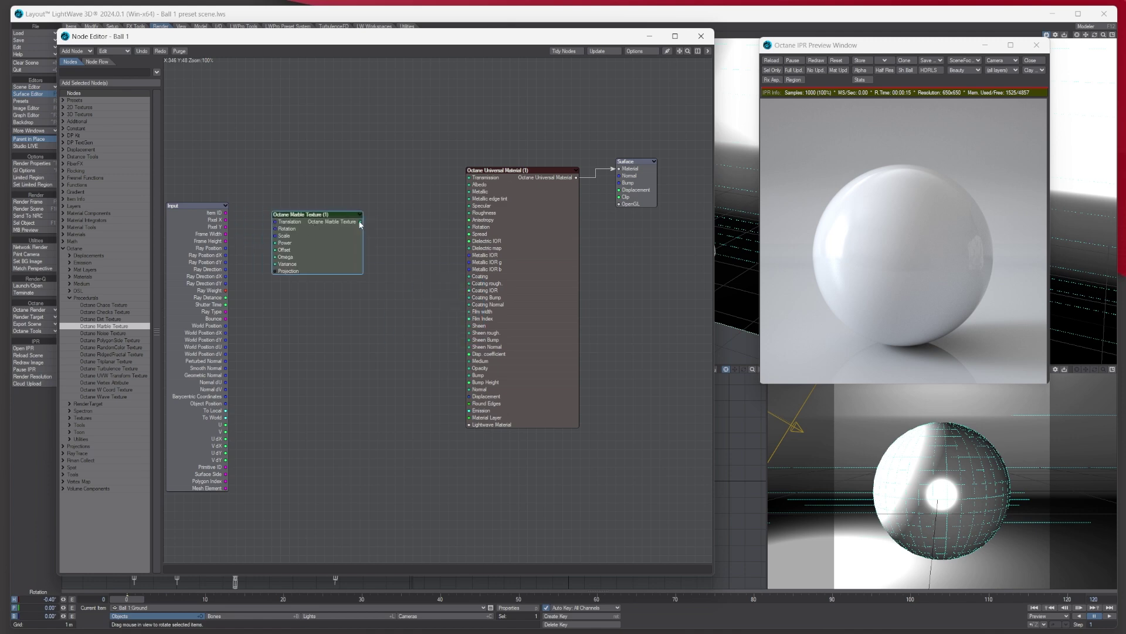
drag(359, 222, 469, 374)
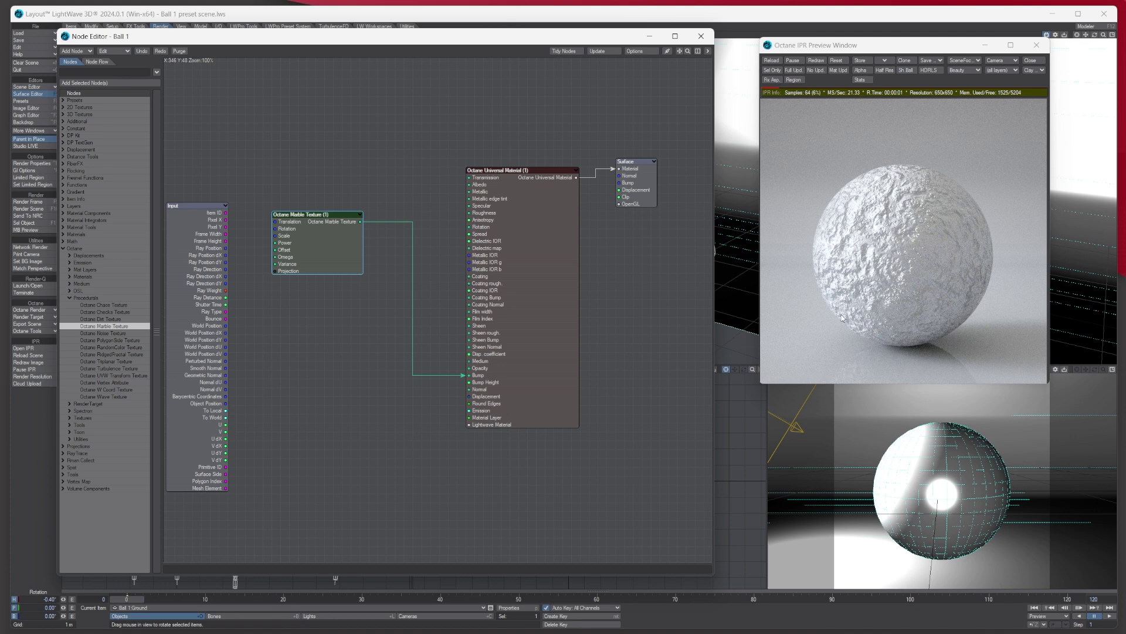
drag(329, 247, 354, 308)
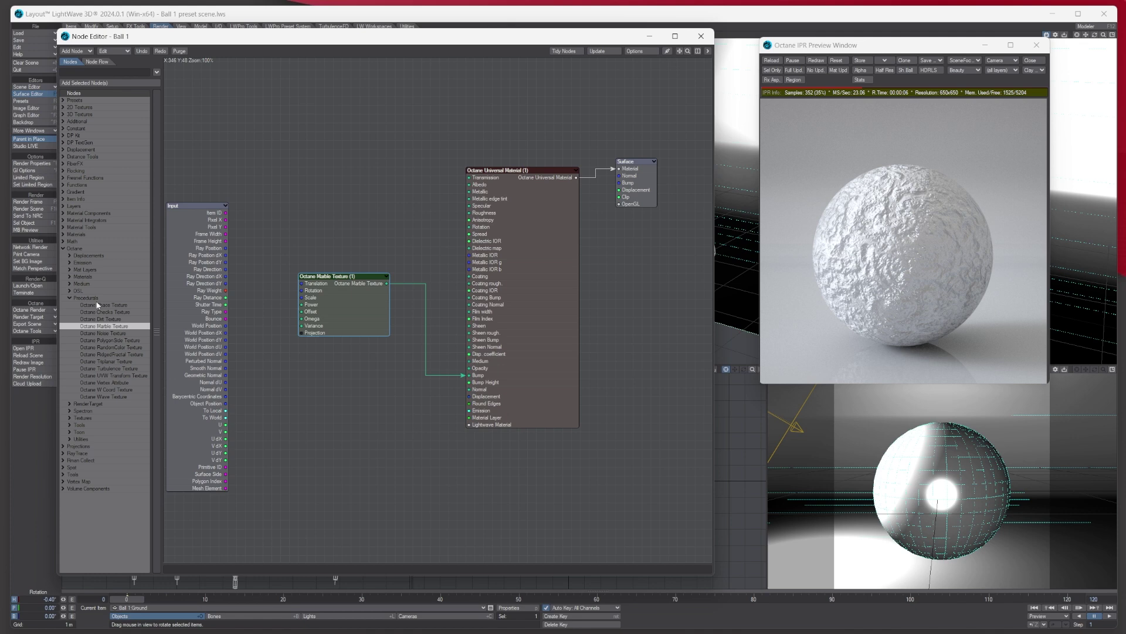
click(70, 298)
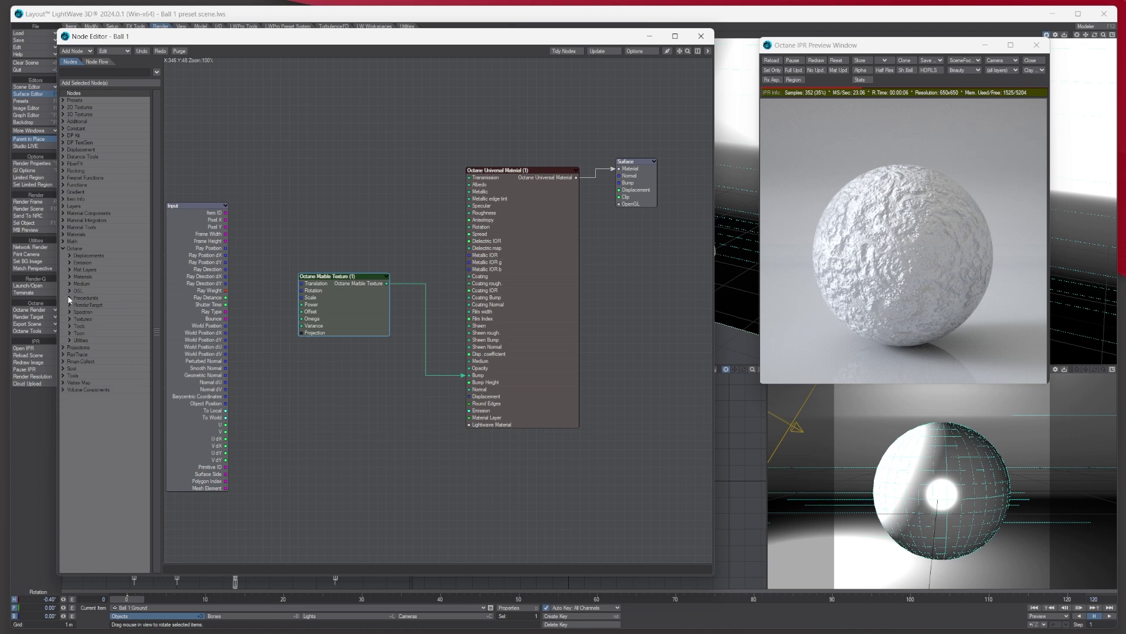
- Add a Hetero Terrain node from 3D Textures and place it above the Marble node
click(61, 115)
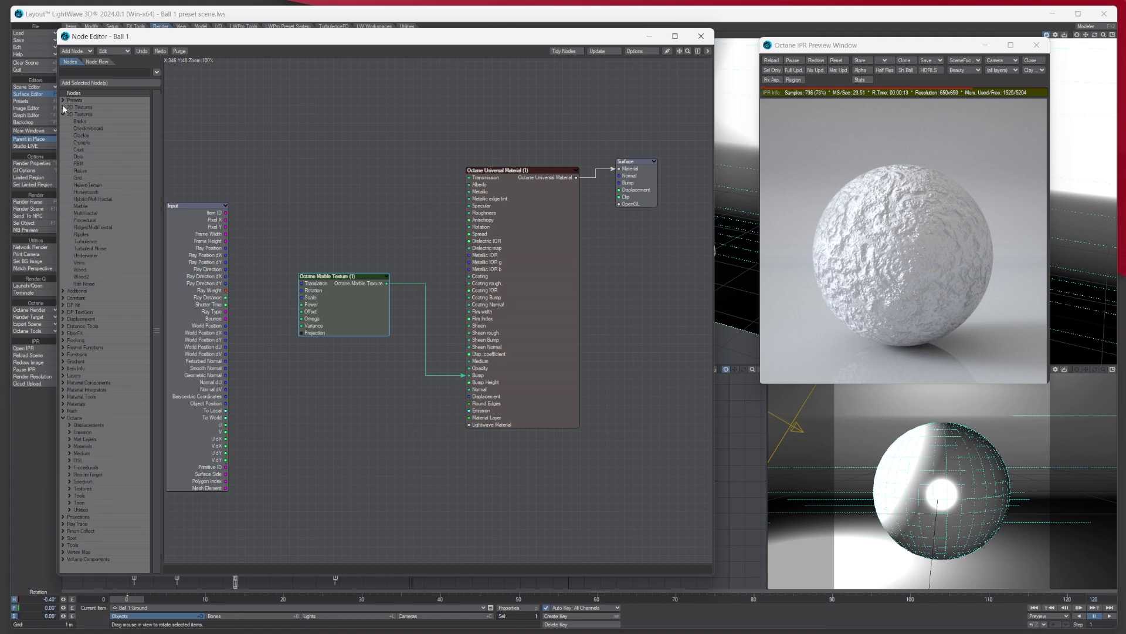
double_click(103, 188)
drag(463, 283, 427, 256)
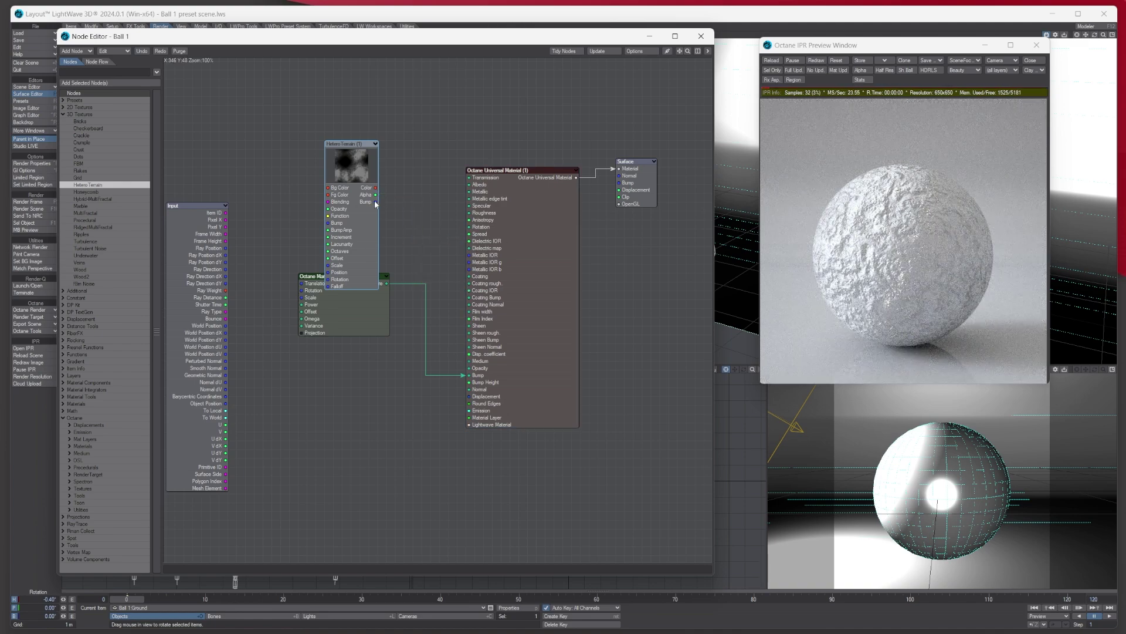
drag(356, 172, 356, 119)
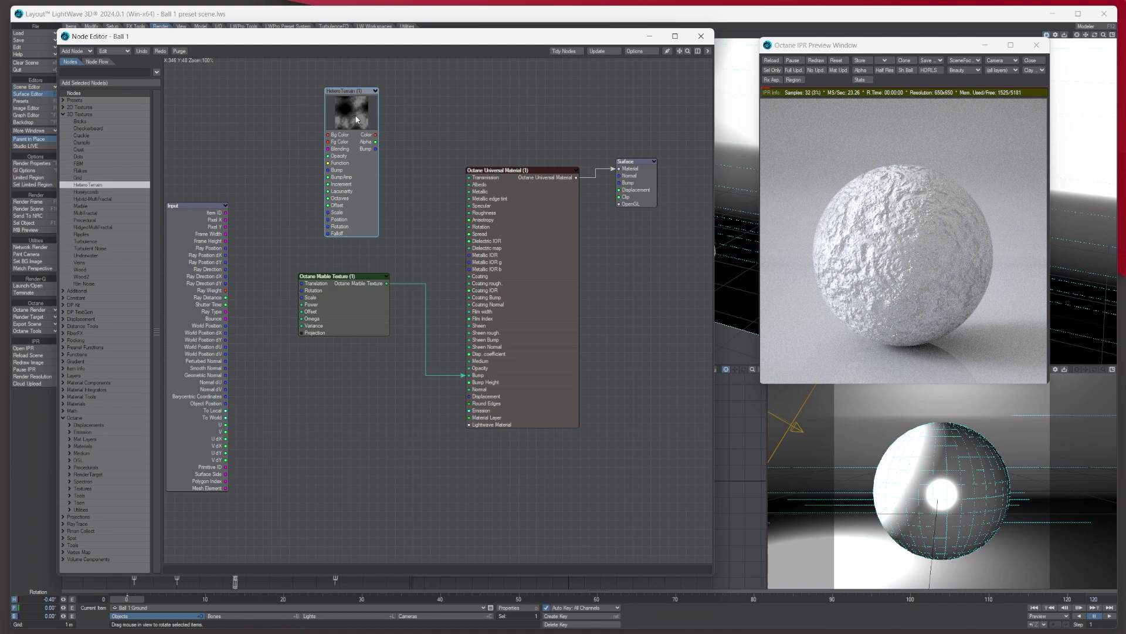
- Delete the Octane Marble Texture node and shift Hetero Terrain left
drag(347, 308, 358, 346)
right_click(359, 344)
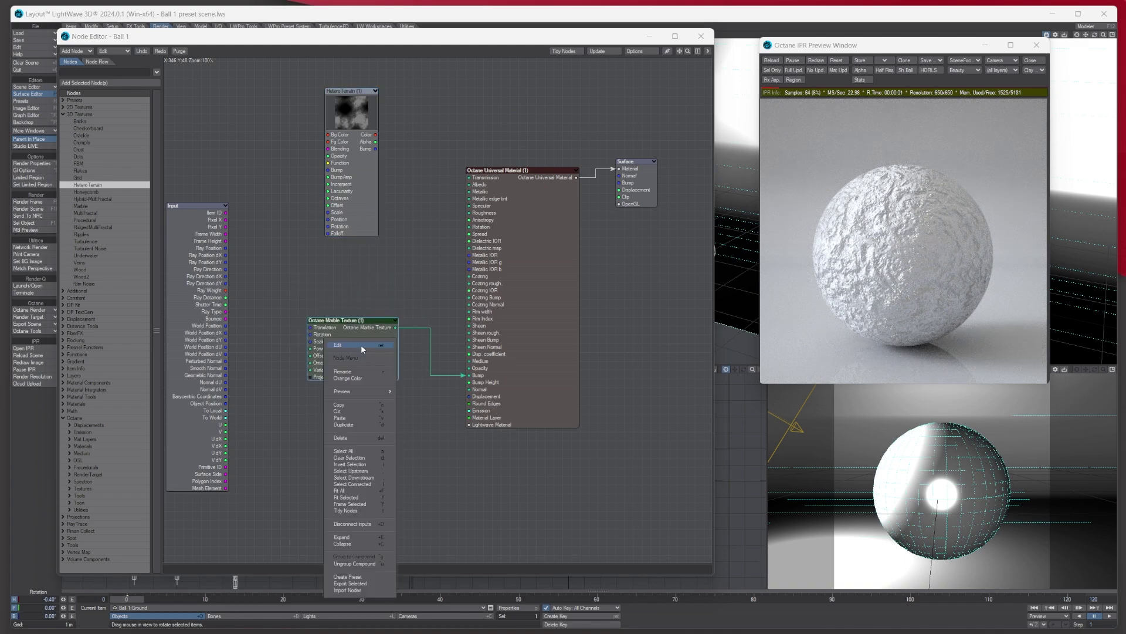
click(341, 438)
drag(353, 104, 283, 122)
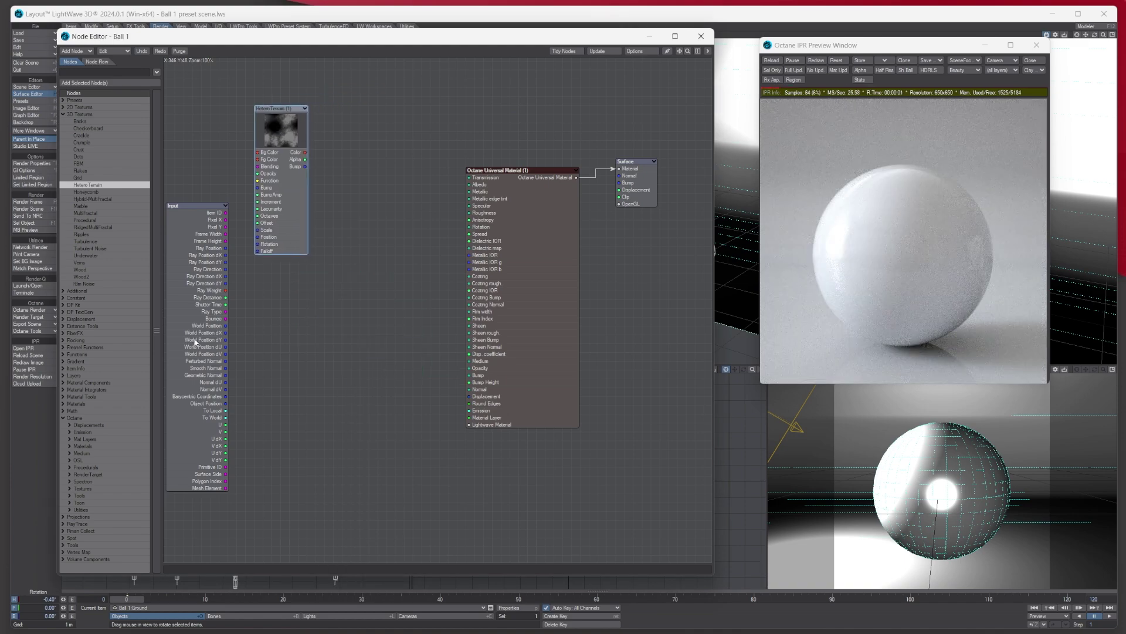
click(68, 487)
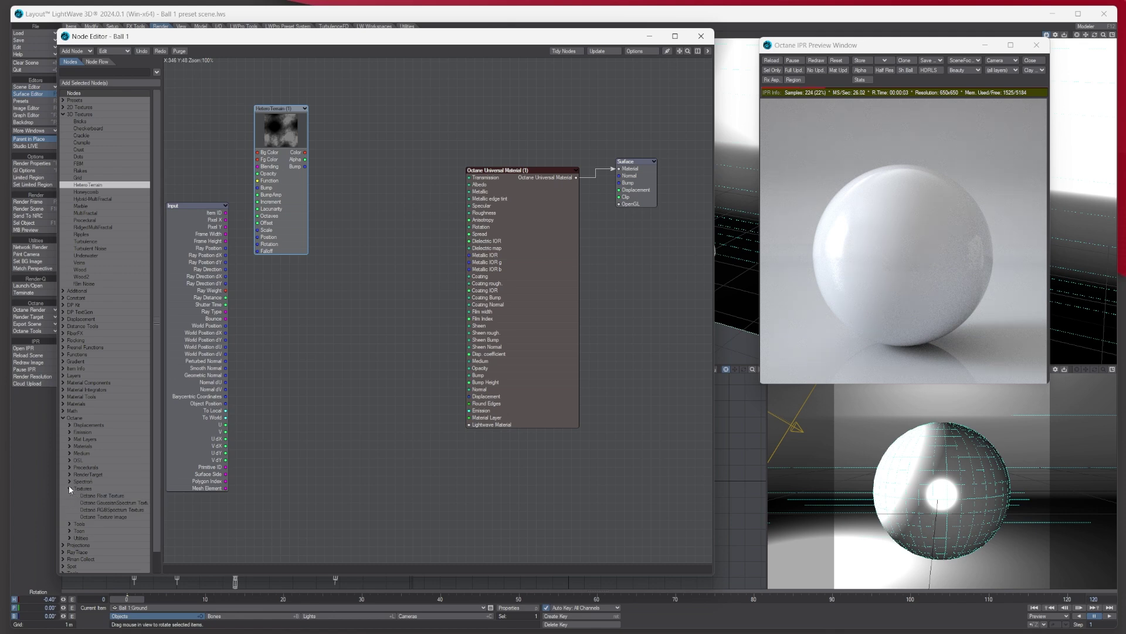
- Feed Hetero Terrain's Color through a new Octane Texture Image node into the material's Bump
double_click(101, 515)
drag(425, 253, 382, 184)
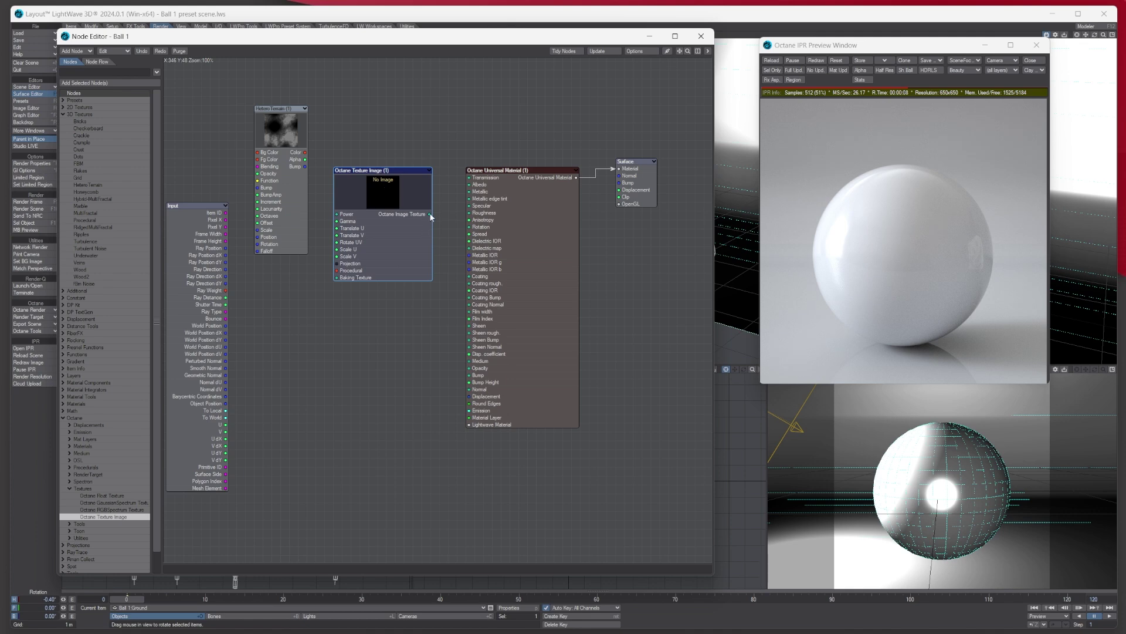
drag(430, 215, 470, 375)
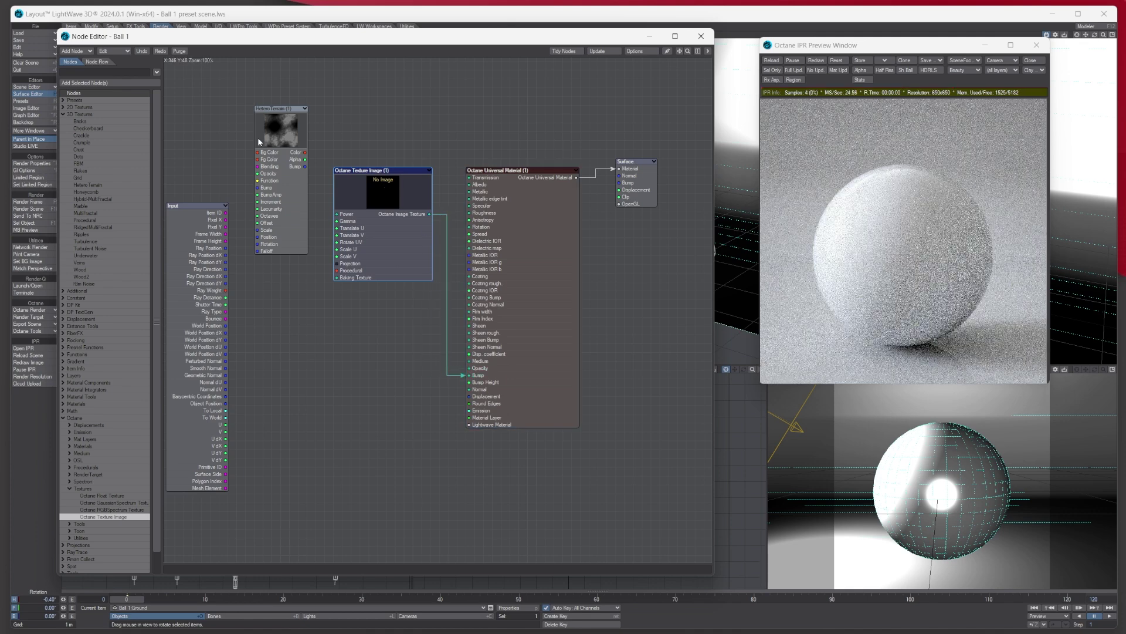
mouse_move(259, 142)
mouse_down()
mouse_move(241, 194)
mouse_move(251, 156)
mouse_up()
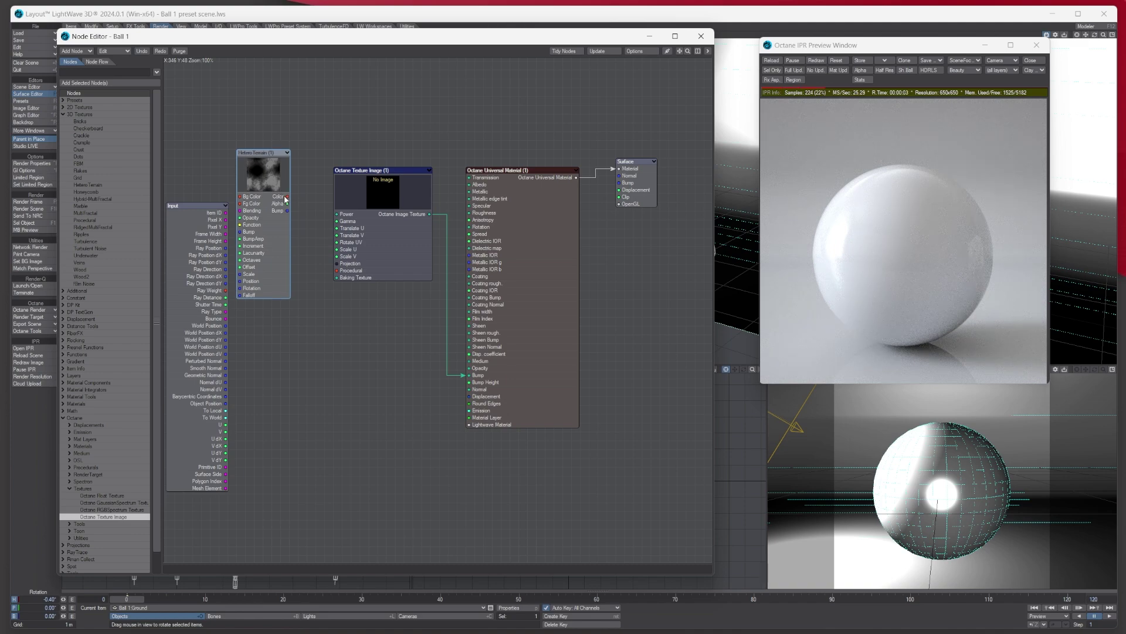
drag(287, 198, 336, 270)
drag(265, 176, 283, 236)
- Add an Octane Projection node at the graph's top-left and open Hetero Terrain's settings
scroll(79, 413, down, 1)
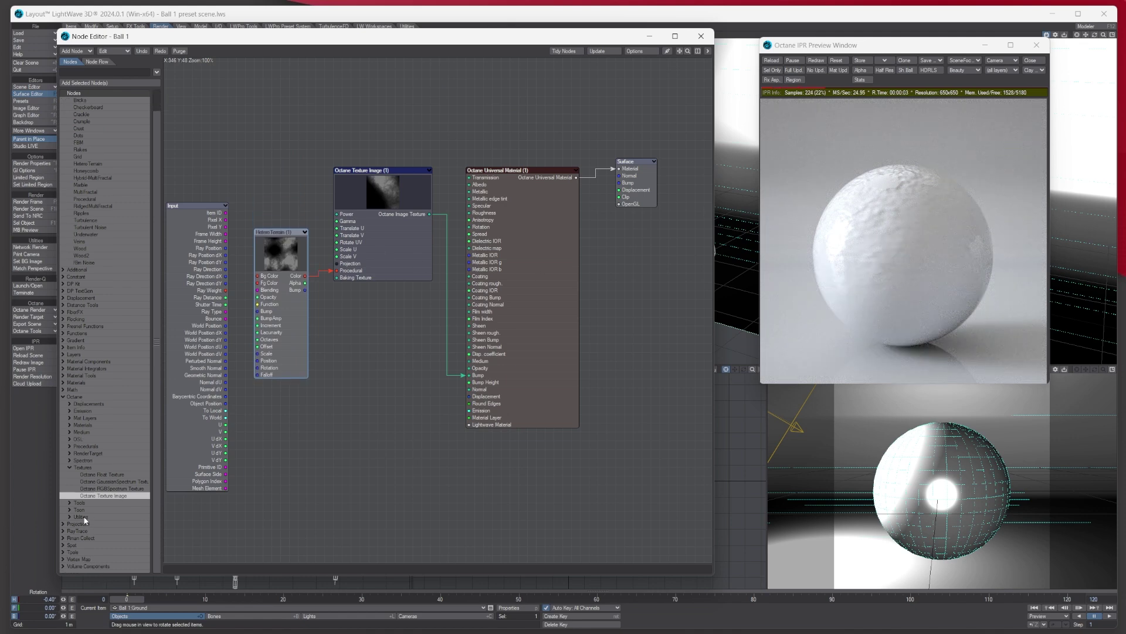
click(69, 517)
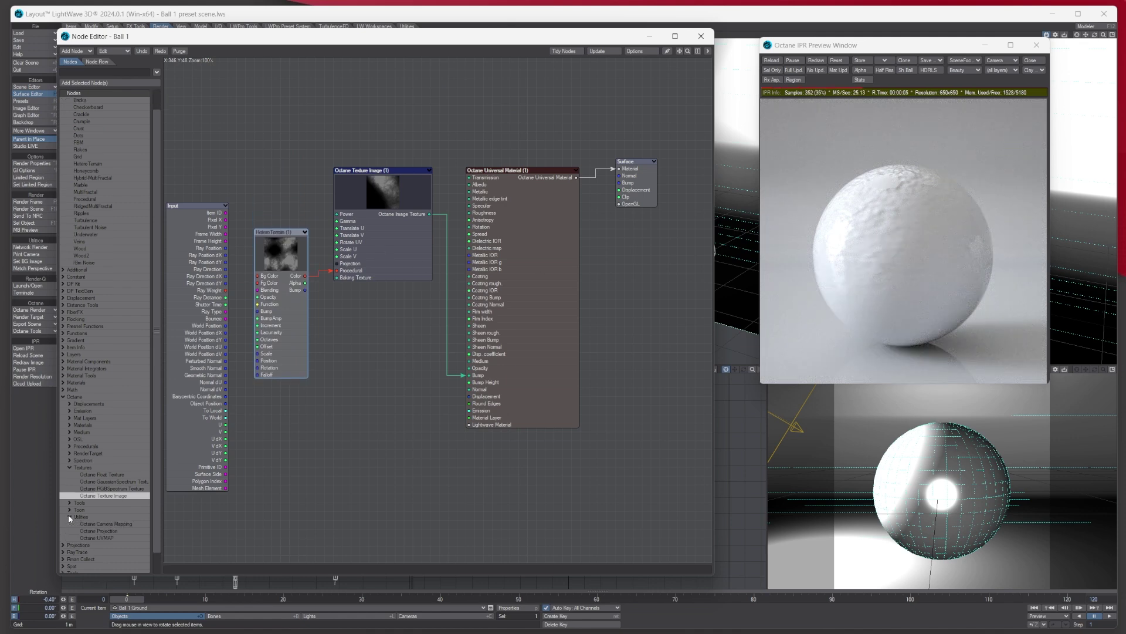
double_click(104, 529)
drag(444, 315, 264, 233)
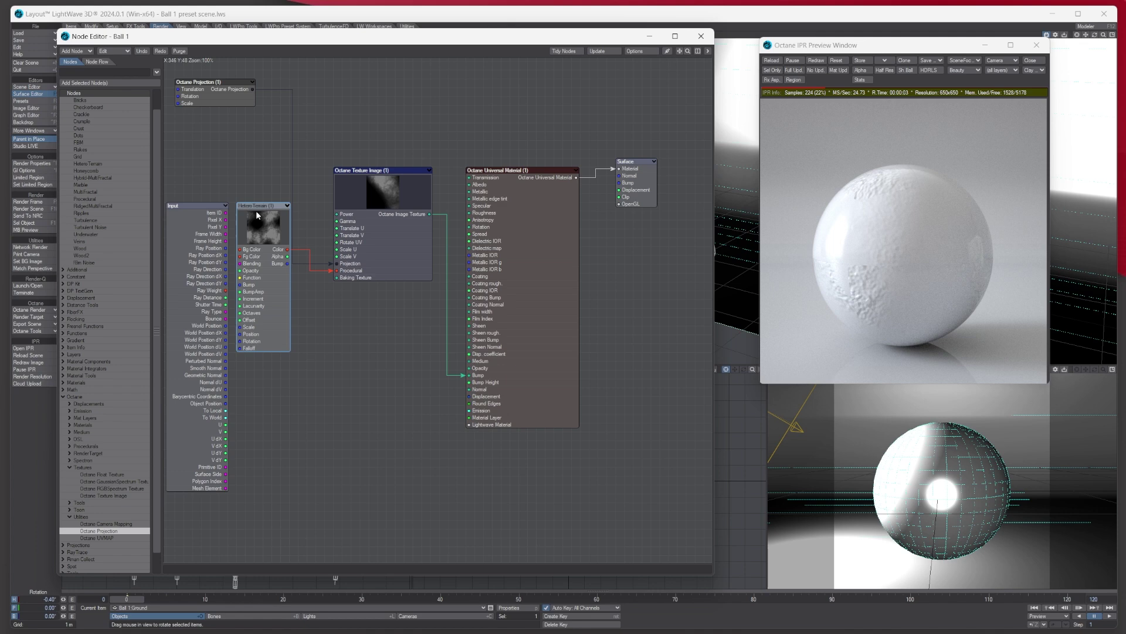
double_click(259, 223)
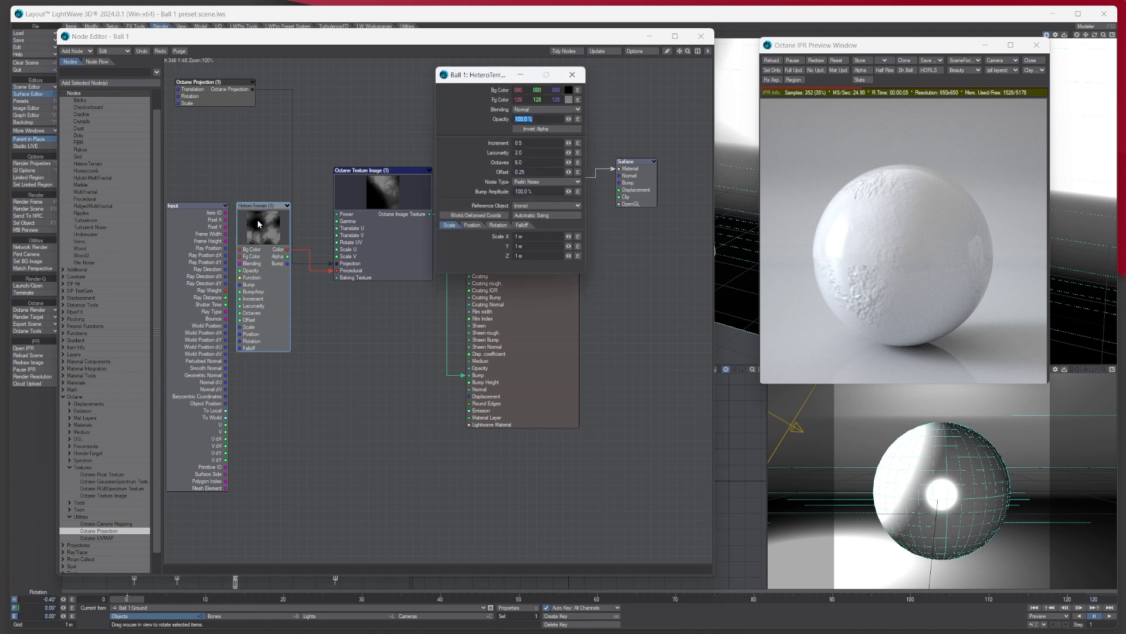
- Set the Hetero Terrain scale to 500 mm on X, Y and Z
click(533, 237)
text(0.5)
key(Tab)
text(0.5)
key(Tab)
text(0.5)
key(Return)
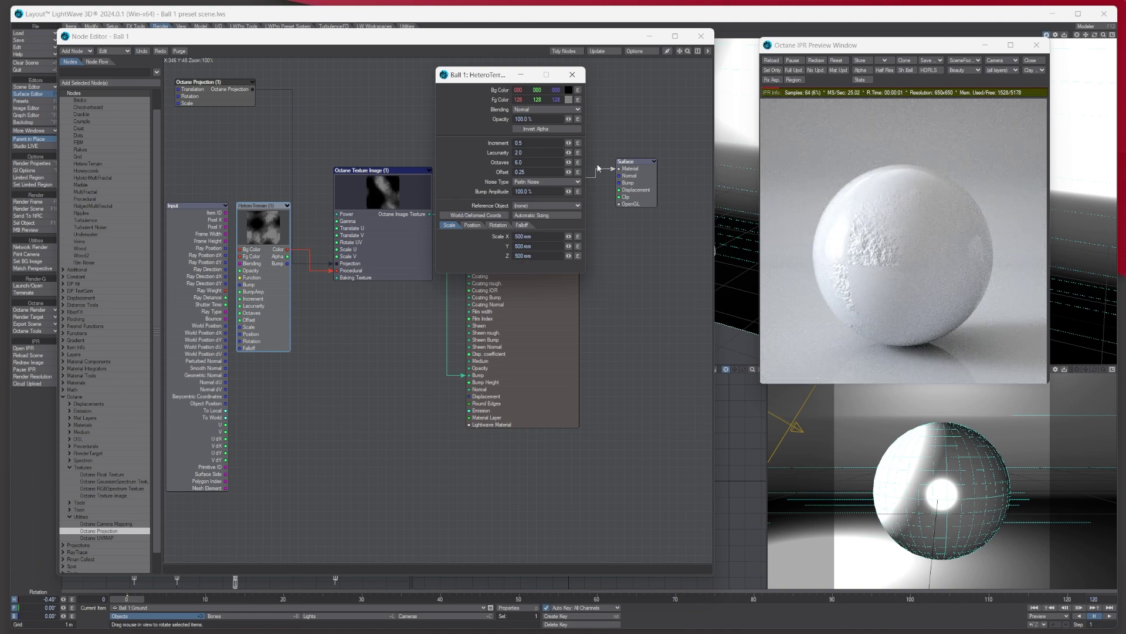
- Set the Hetero Terrain Increment to 0.02 and Lacunarity to 5.0
click(531, 143)
text(2)
key(Tab)
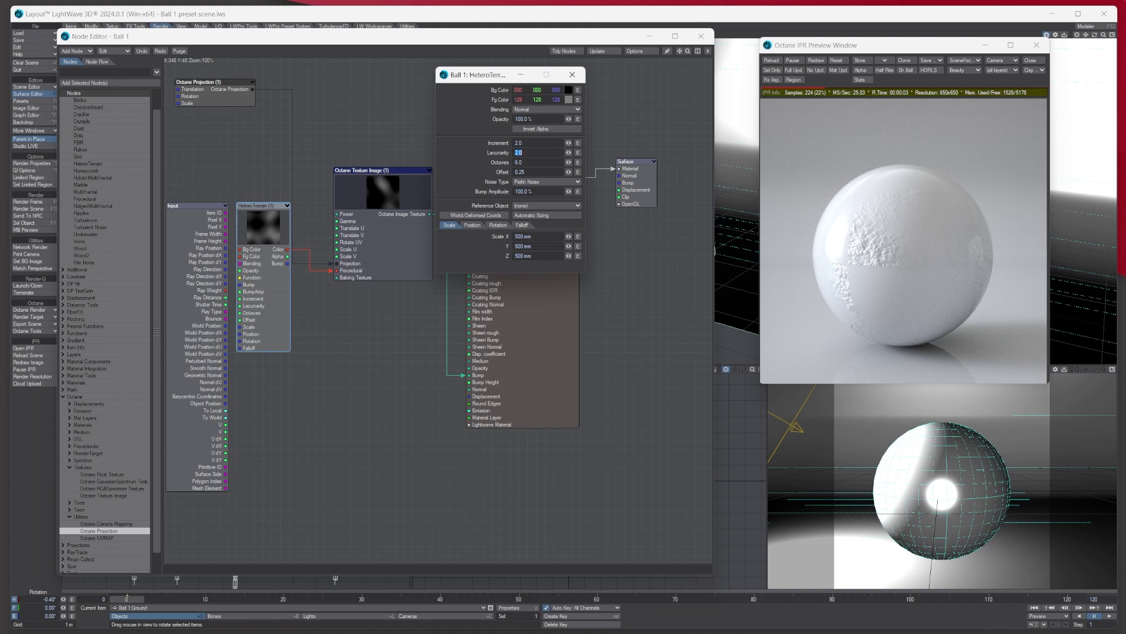
click(519, 144)
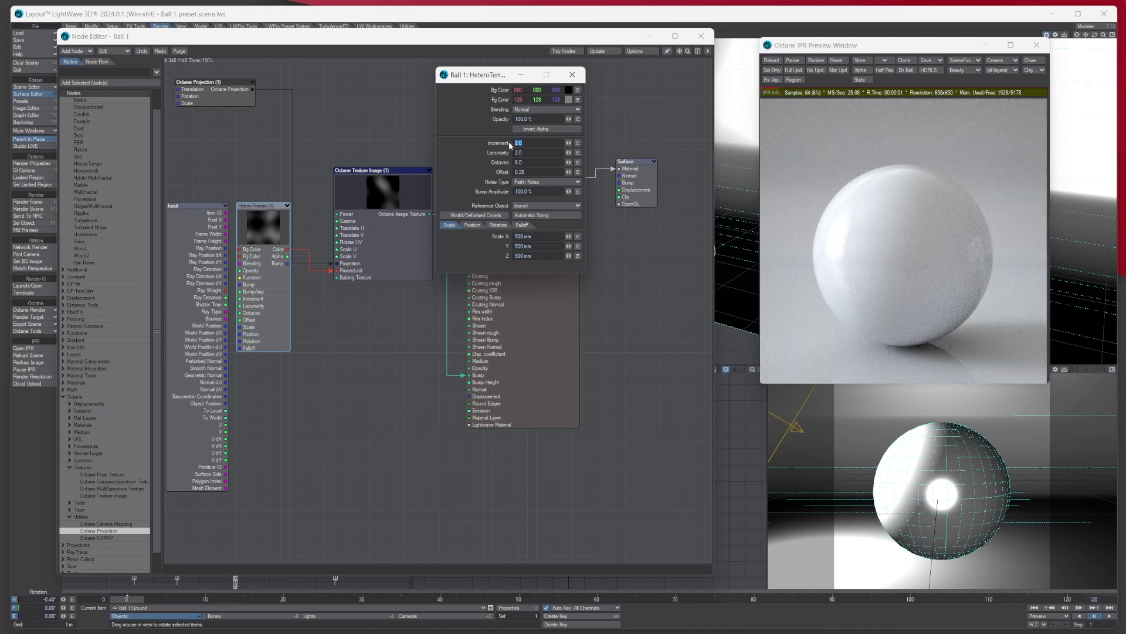
text(0.02)
key(Return)
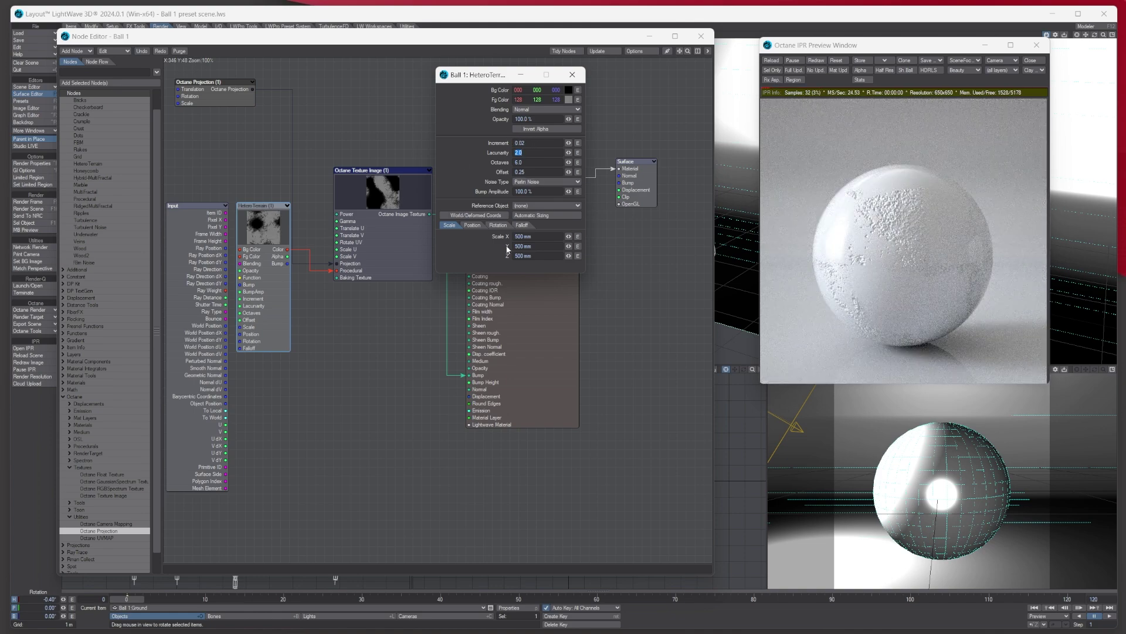
text(5)
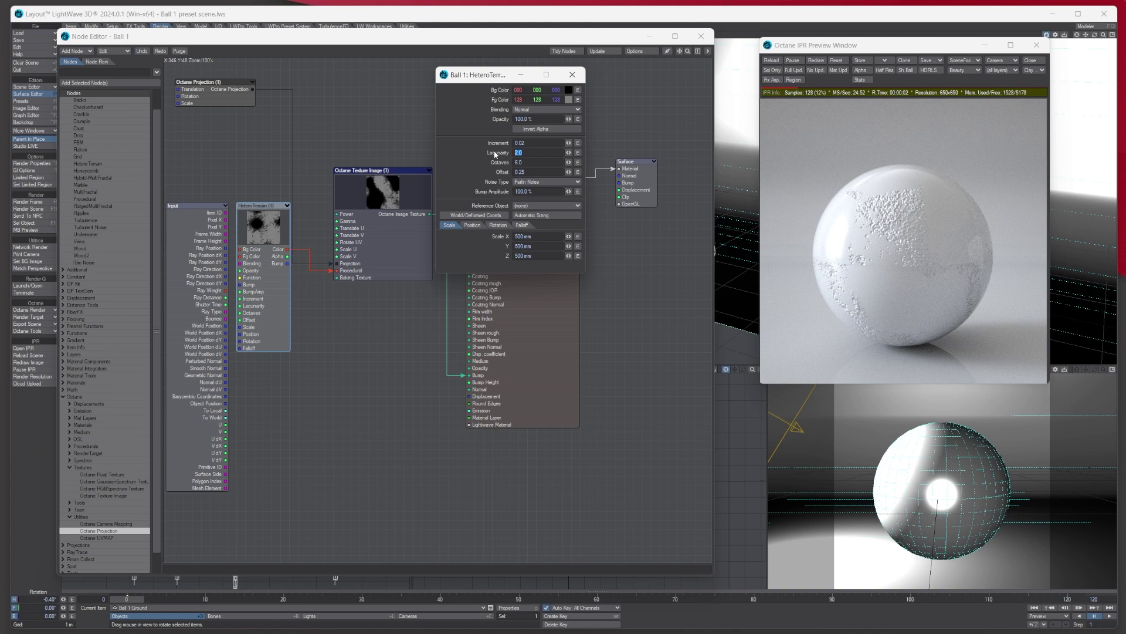
key(Tab)
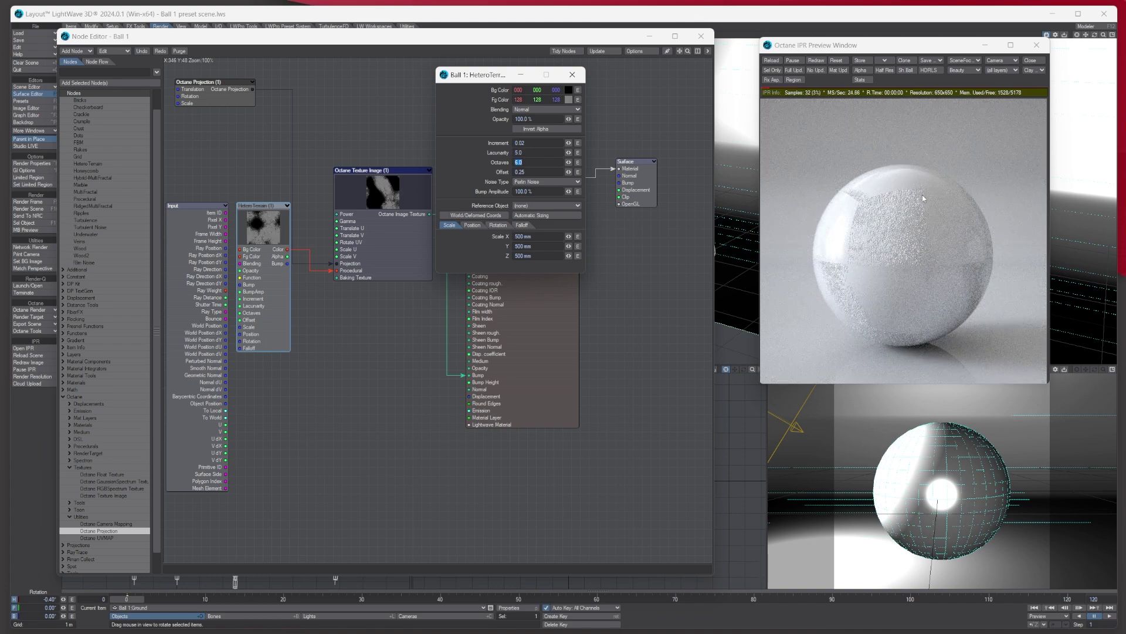
- Make the Hetero Terrain foreground colour white, then close the panel and raise the node
click(569, 99)
click(491, 111)
click(565, 343)
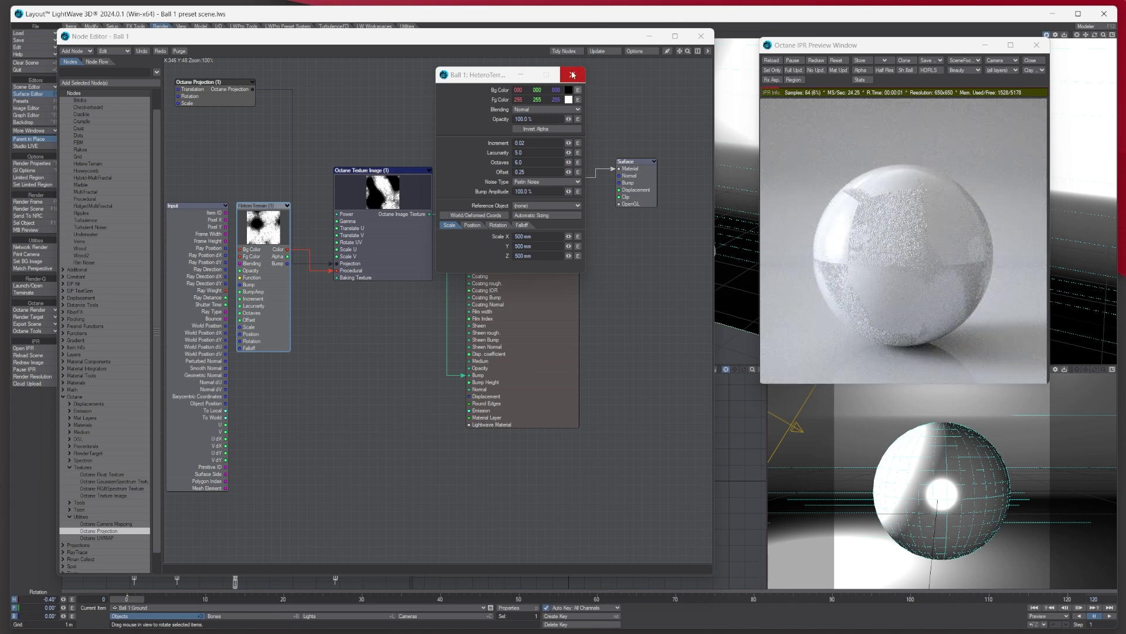
click(572, 75)
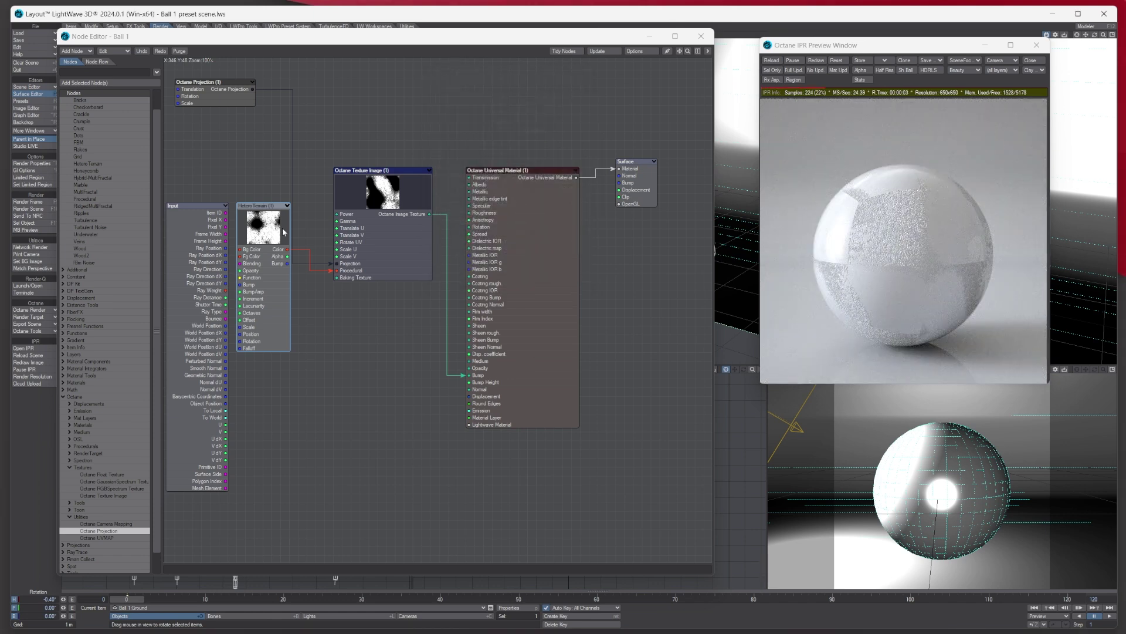
drag(267, 240, 267, 223)
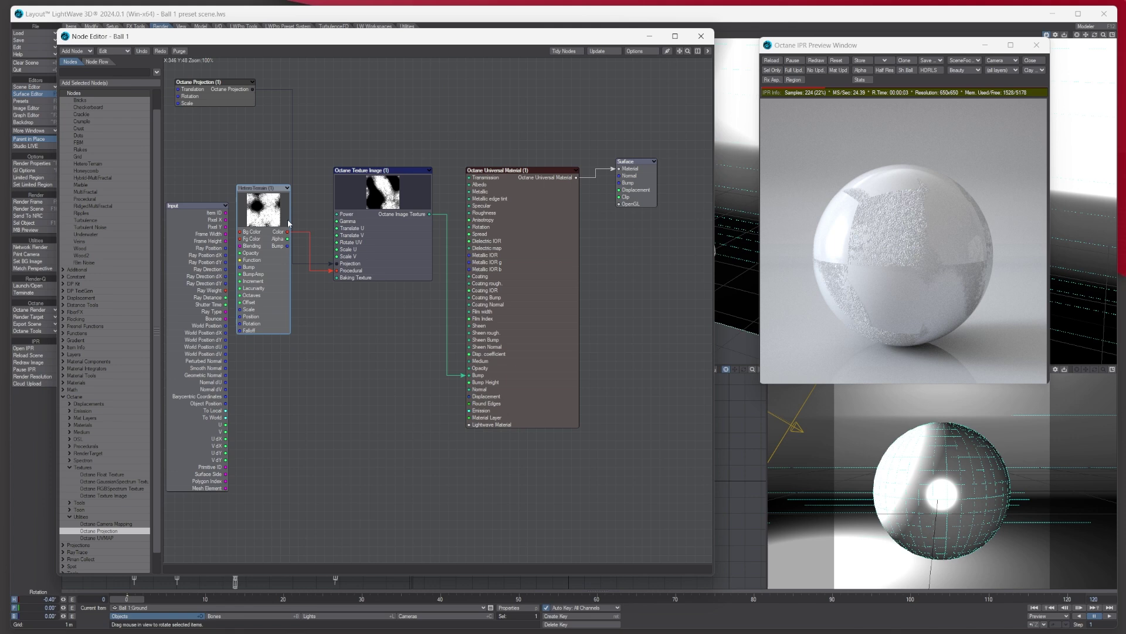
- Try Power 5 on the Octane Texture Image node, then reset it to 1
double_click(347, 171)
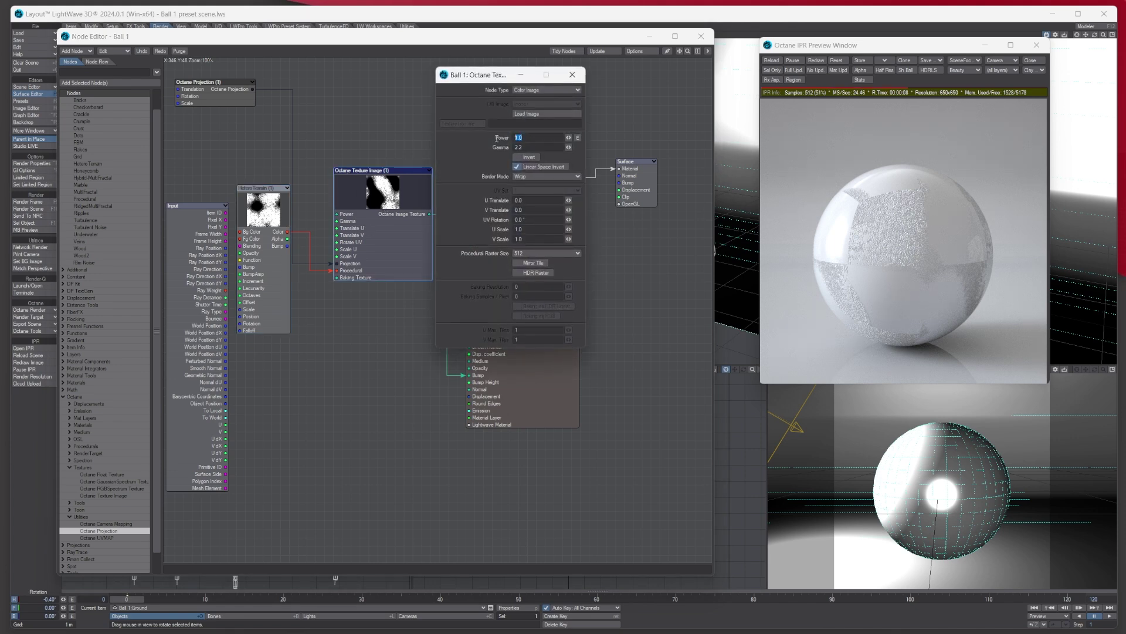
text(5)
key(Tab)
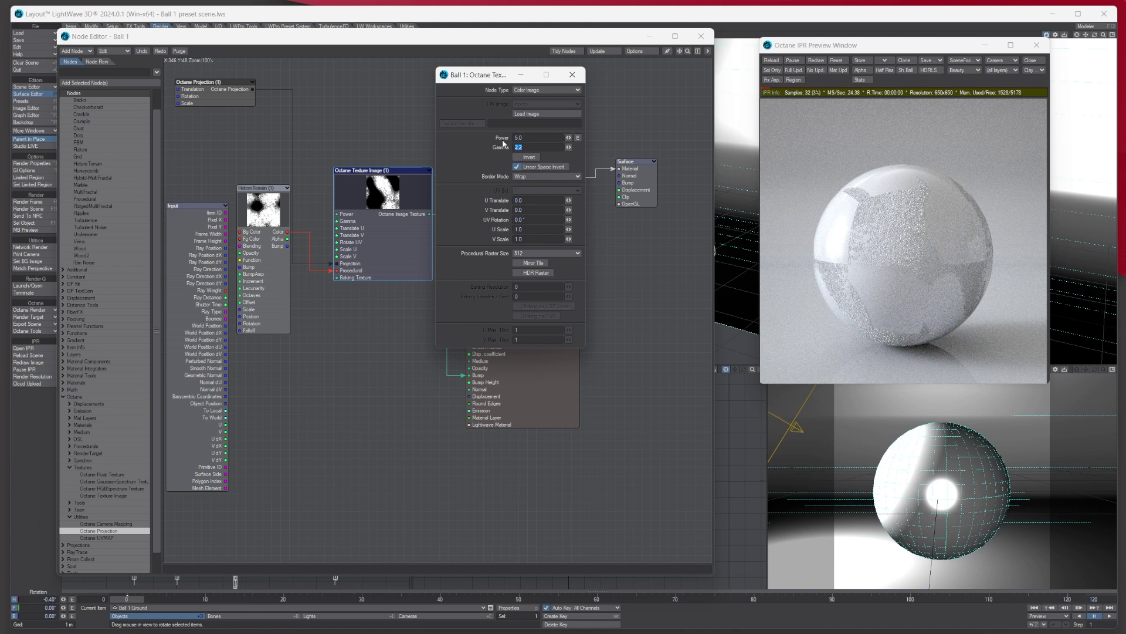
key(shift+Tab)
text(1)
key(Tab)
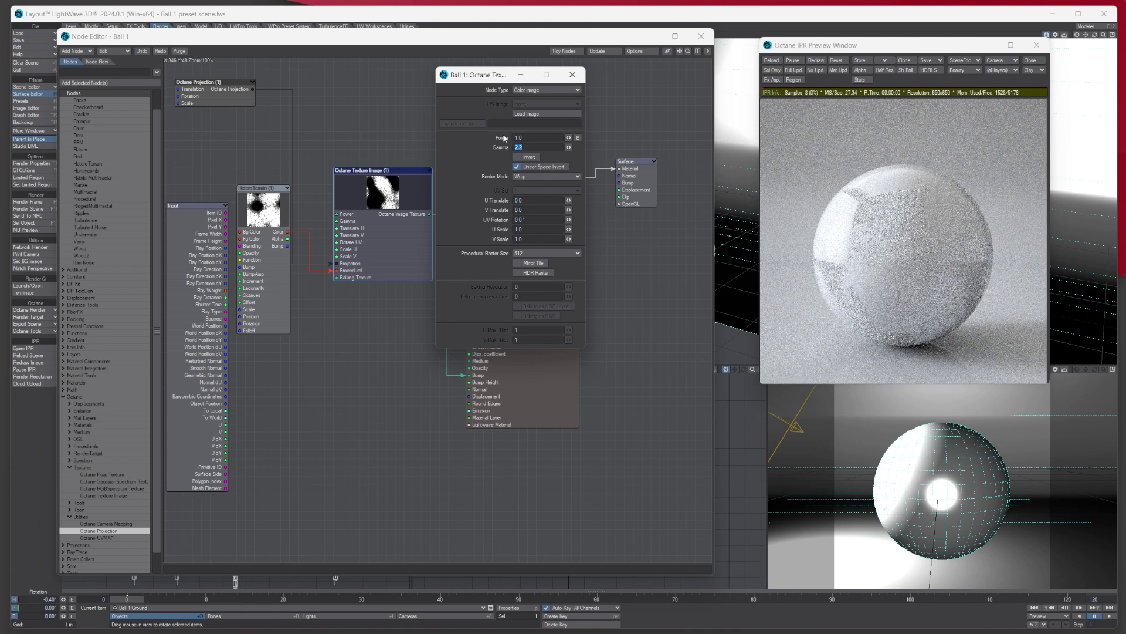
click(572, 74)
- Delete the Hetero Terrain node from the graph
drag(400, 181, 400, 154)
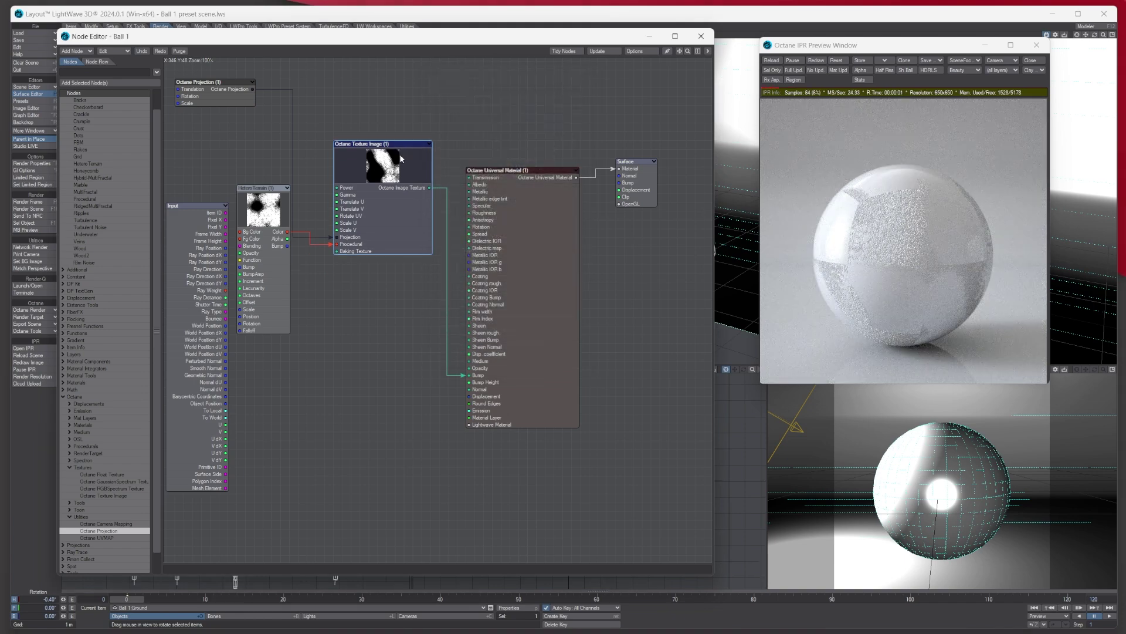
drag(264, 188, 271, 153)
right_click(270, 153)
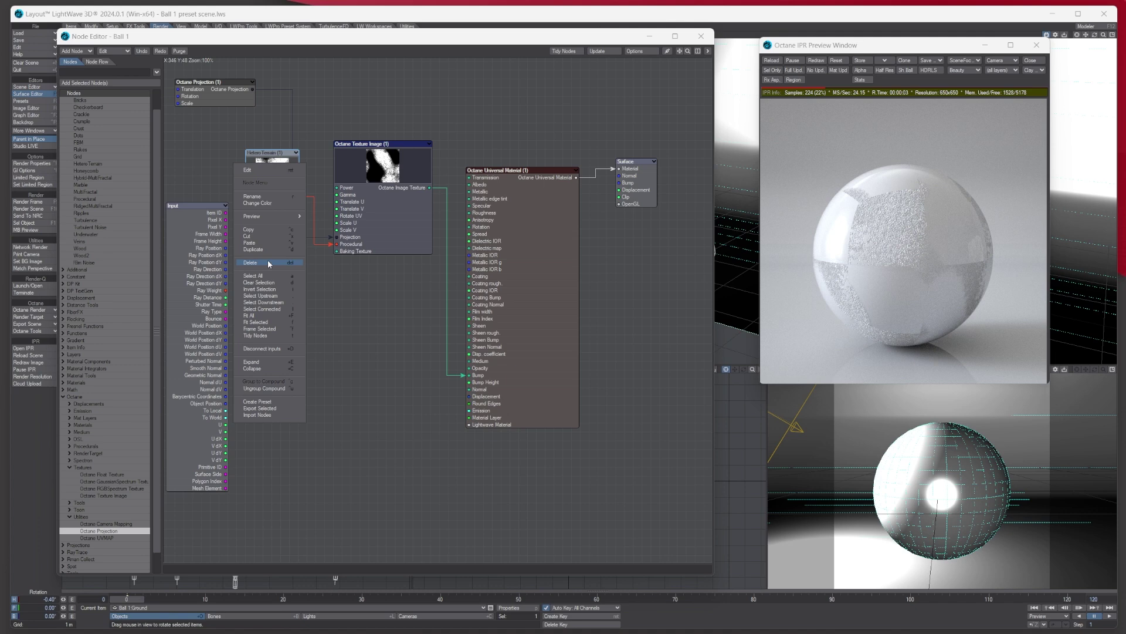
click(268, 262)
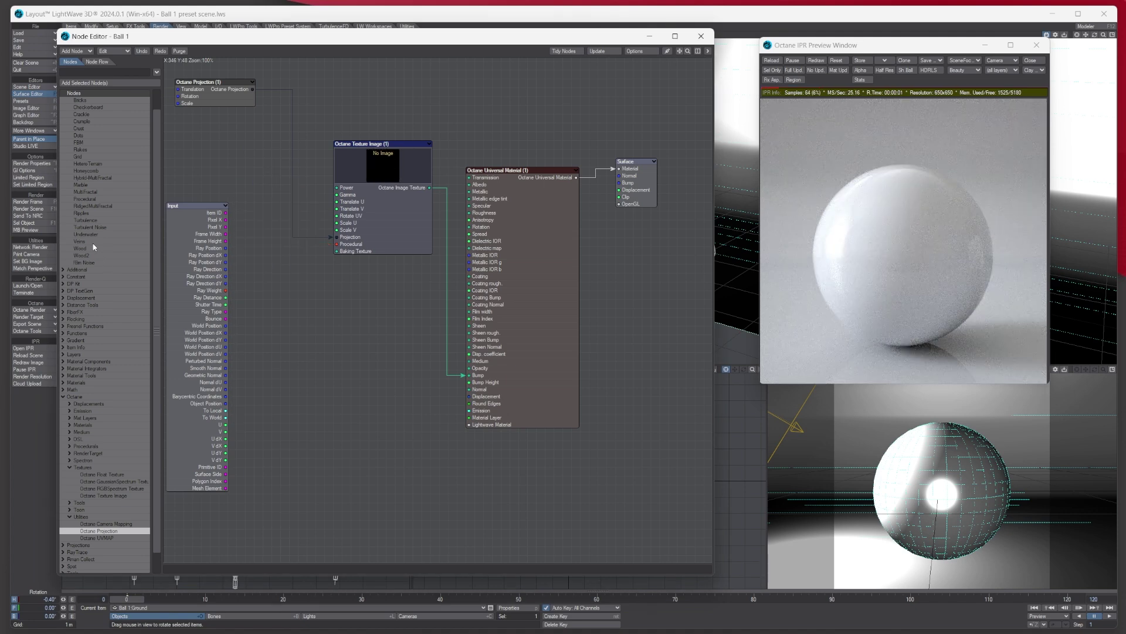
- Add a Turbulence node beside the Texture Image and scale it to 200 mm on X, Y, Z
double_click(89, 221)
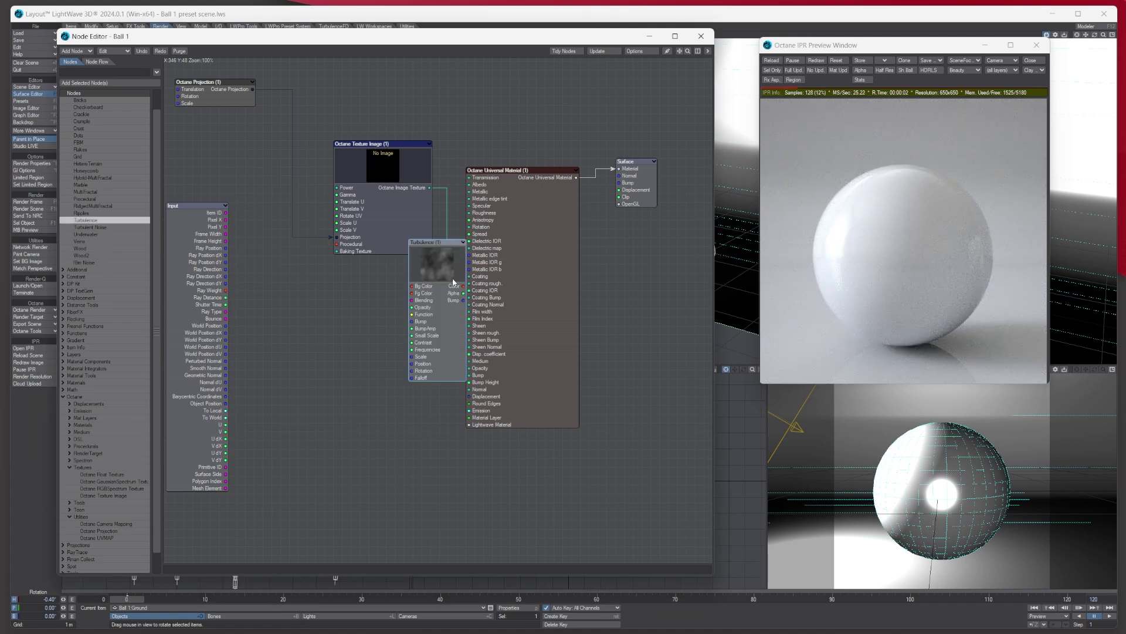
drag(453, 282, 337, 244)
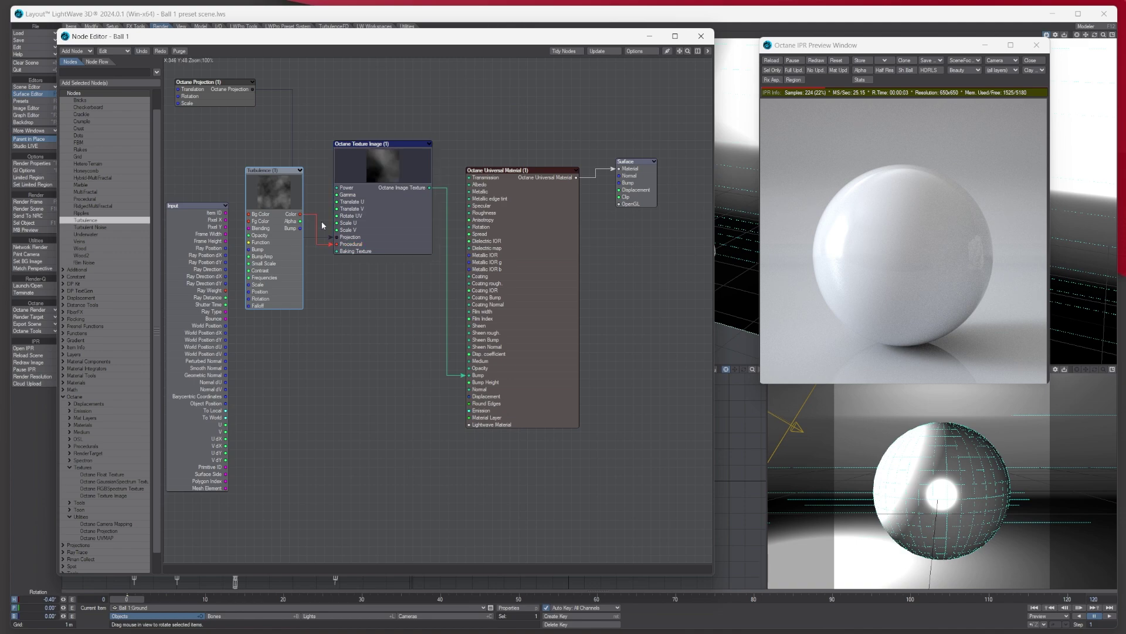
double_click(286, 184)
click(528, 217)
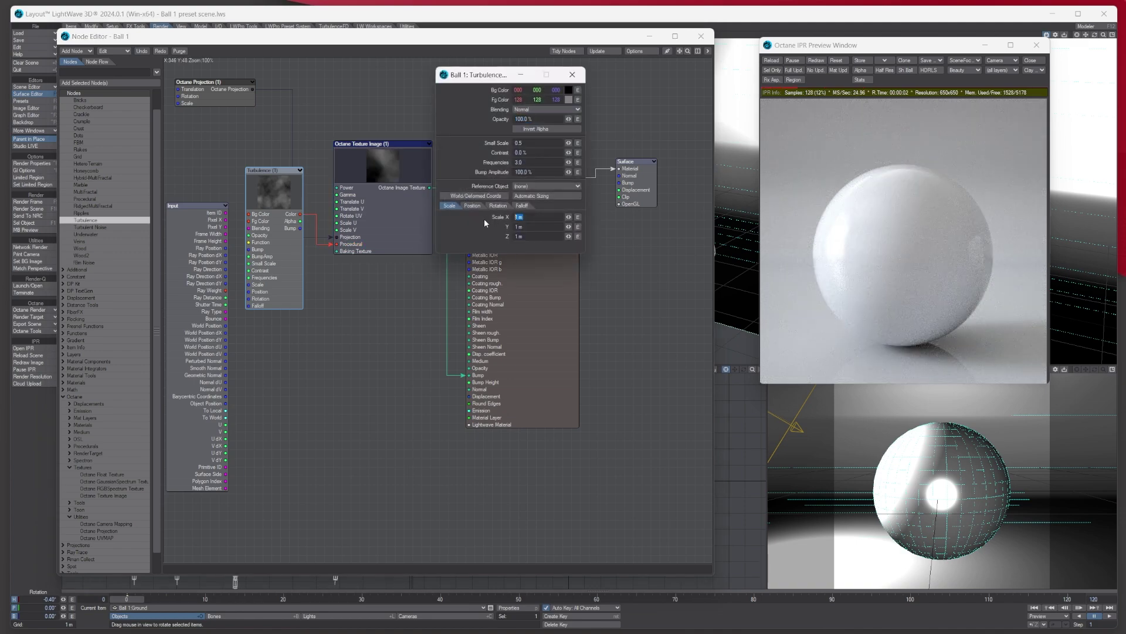
text(0.2)
key(Tab)
text(0.2)
key(Tab)
text(0.)
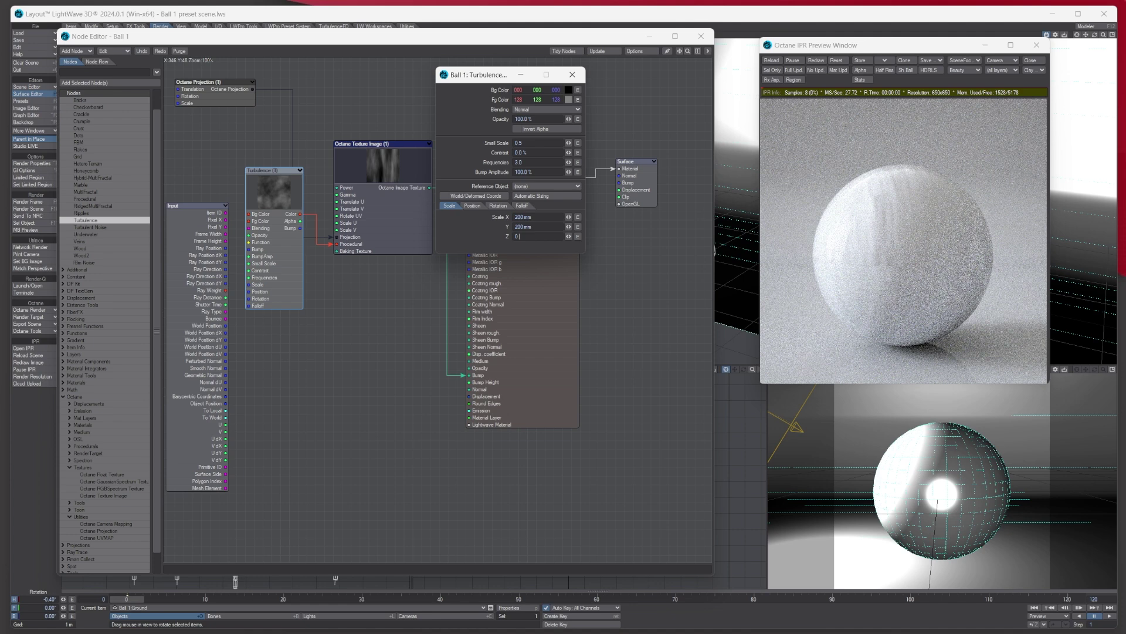
text(2)
key(Return)
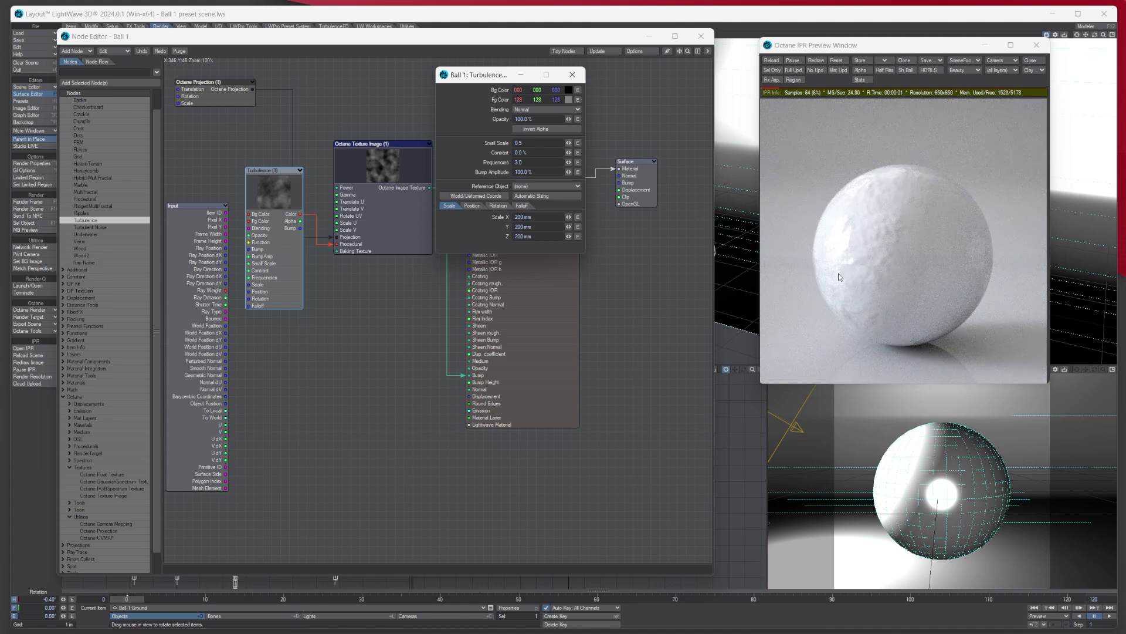
- Set the Turbulence Small Scale to 2.0
drag(290, 194, 290, 167)
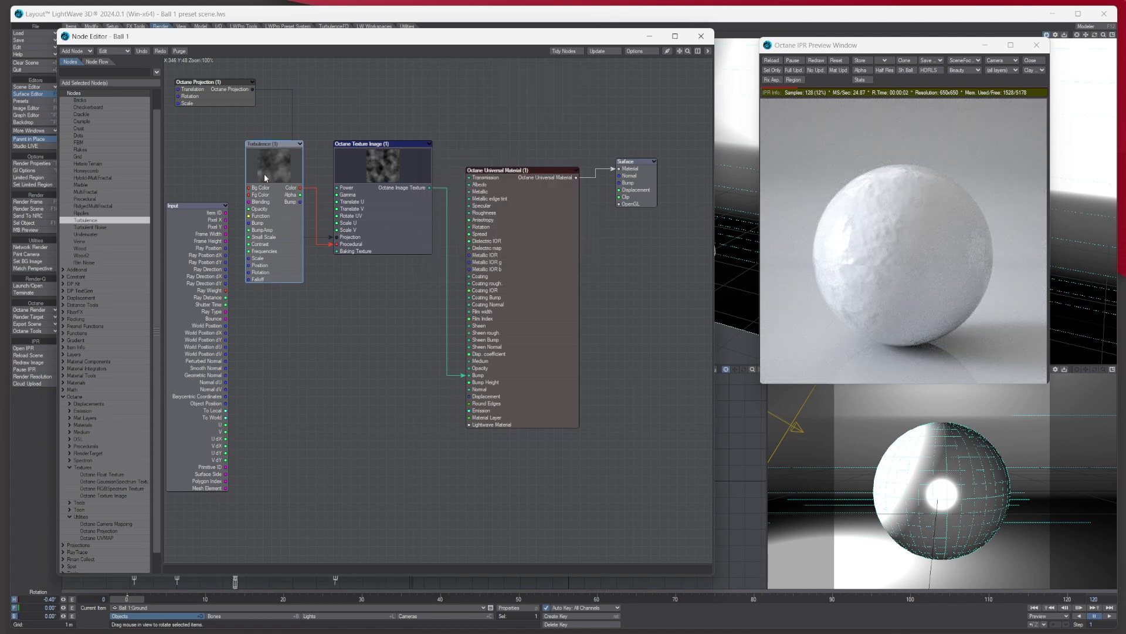
double_click(264, 173)
click(532, 142)
text(2)
key(Tab)
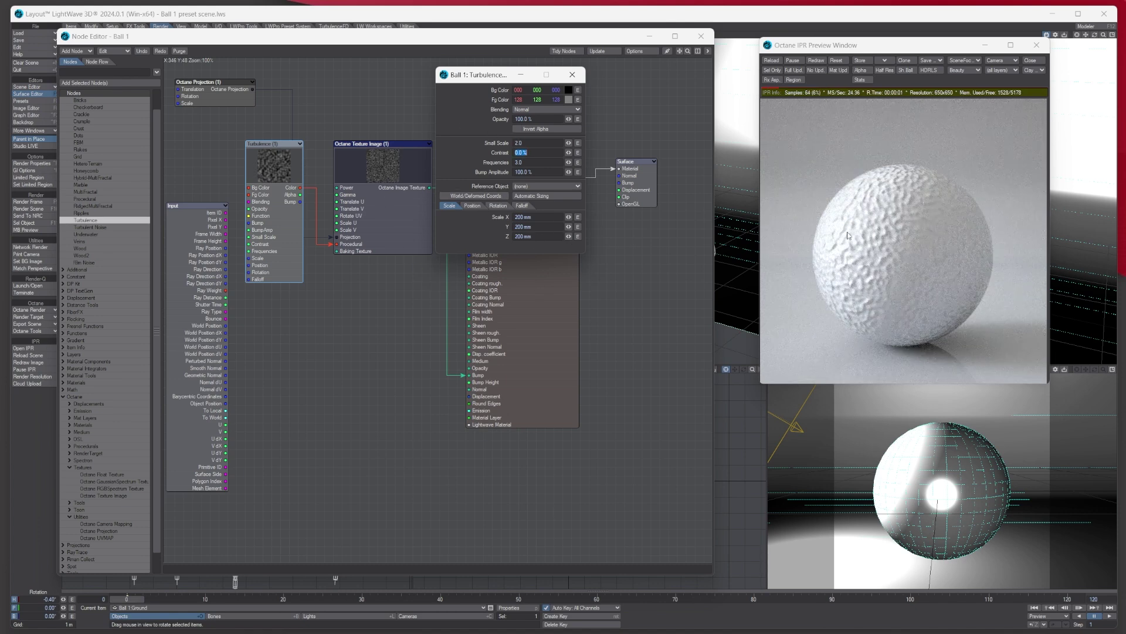
click(572, 75)
- Paste a copy of the Turbulence and Octane Texture Image pair below the originals
click(375, 179)
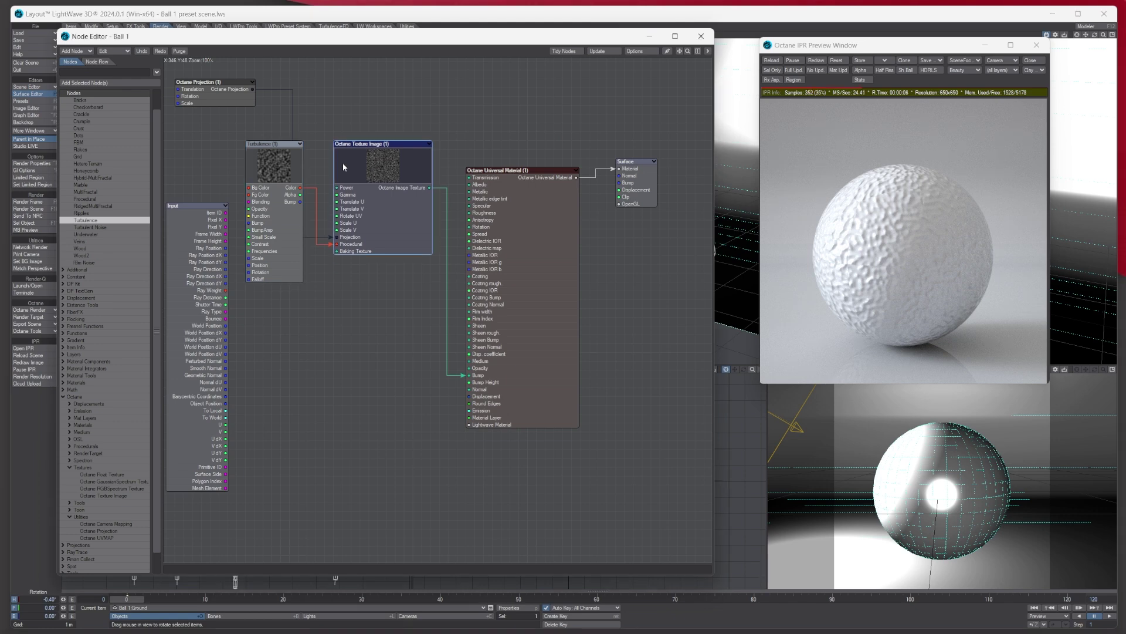
click(269, 167)
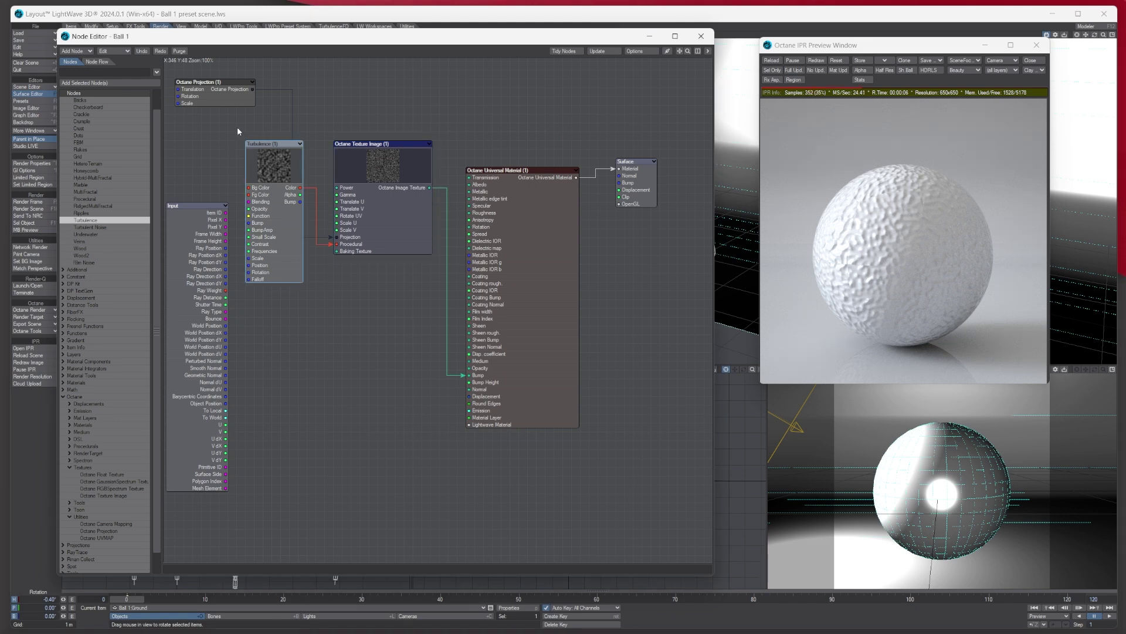
drag(237, 127, 410, 188)
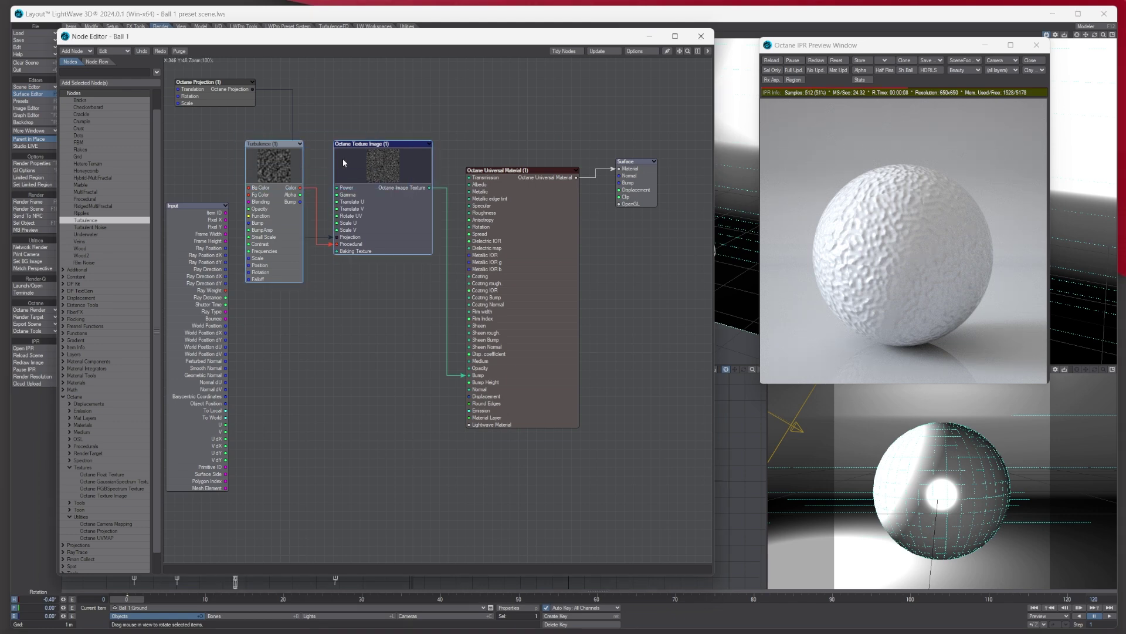
right_click(374, 170)
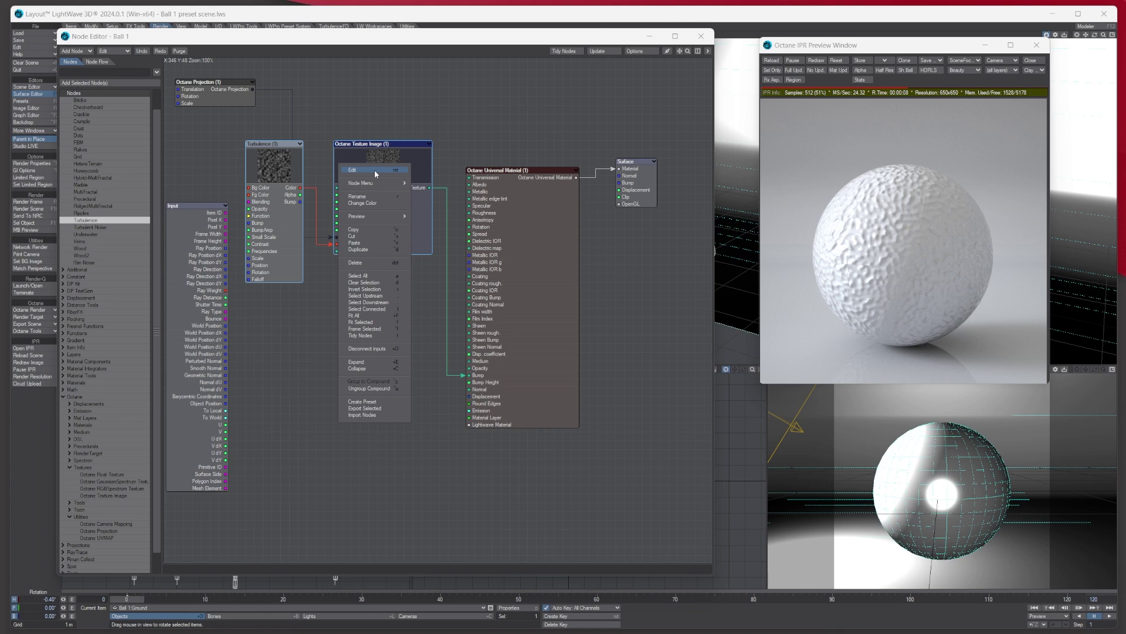
click(375, 243)
drag(482, 264, 385, 421)
- Nudge the Projection node left and align Turbulence (2) with Octane Texture Image (2)
drag(210, 96, 201, 95)
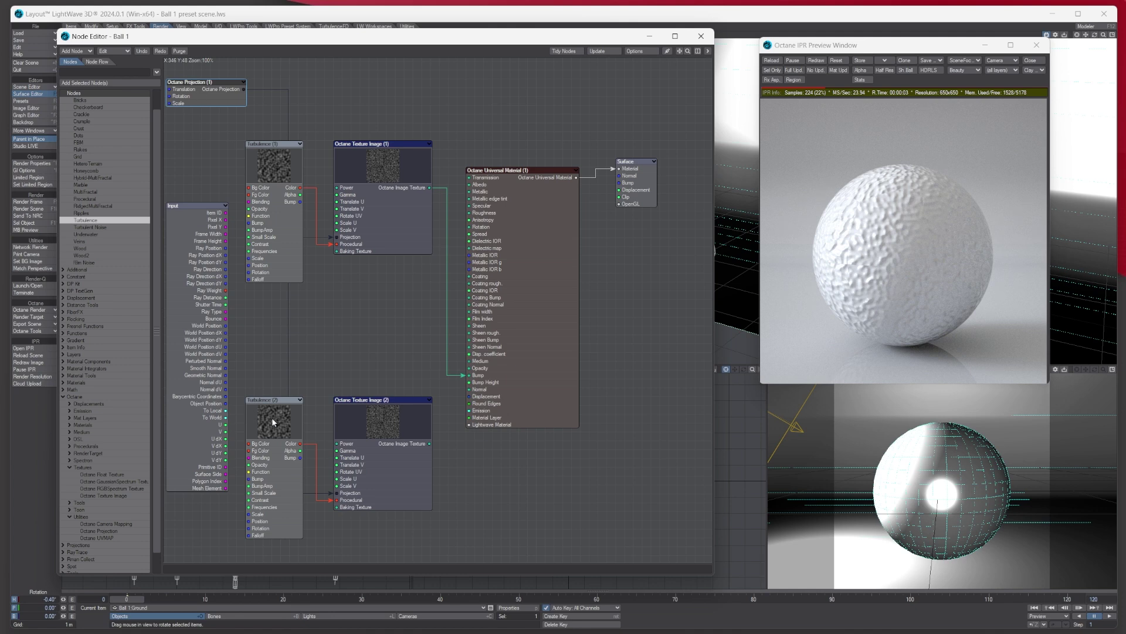
drag(272, 417, 272, 409)
drag(360, 404, 360, 395)
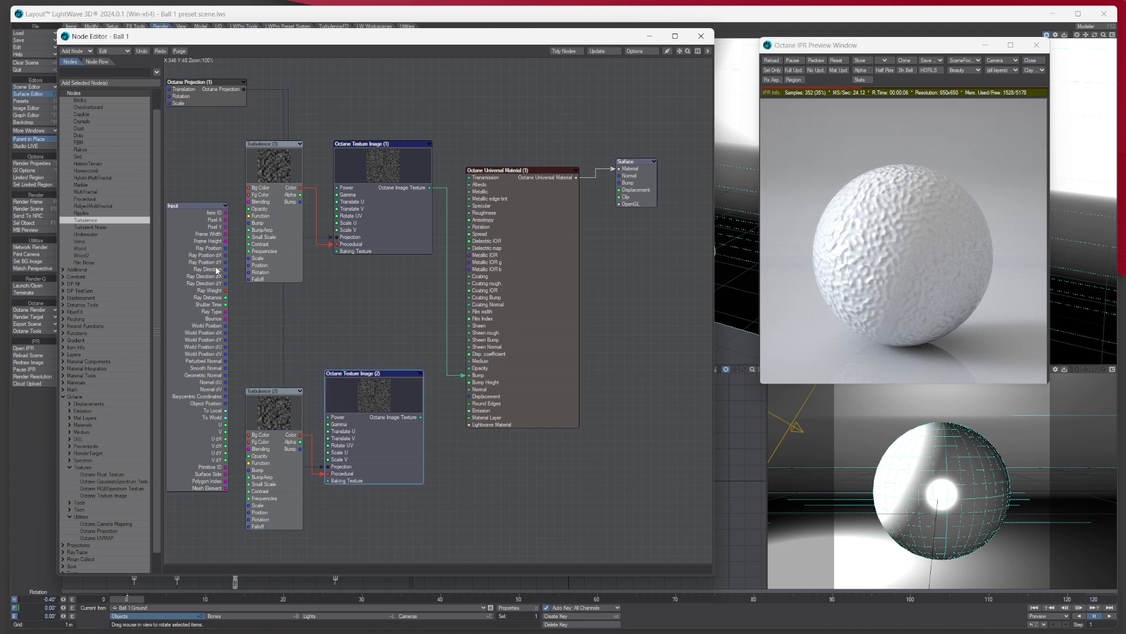
- Route Octane Texture Image (2) through a new Octane Displacement node into the material's Displacement input
click(69, 465)
click(71, 412)
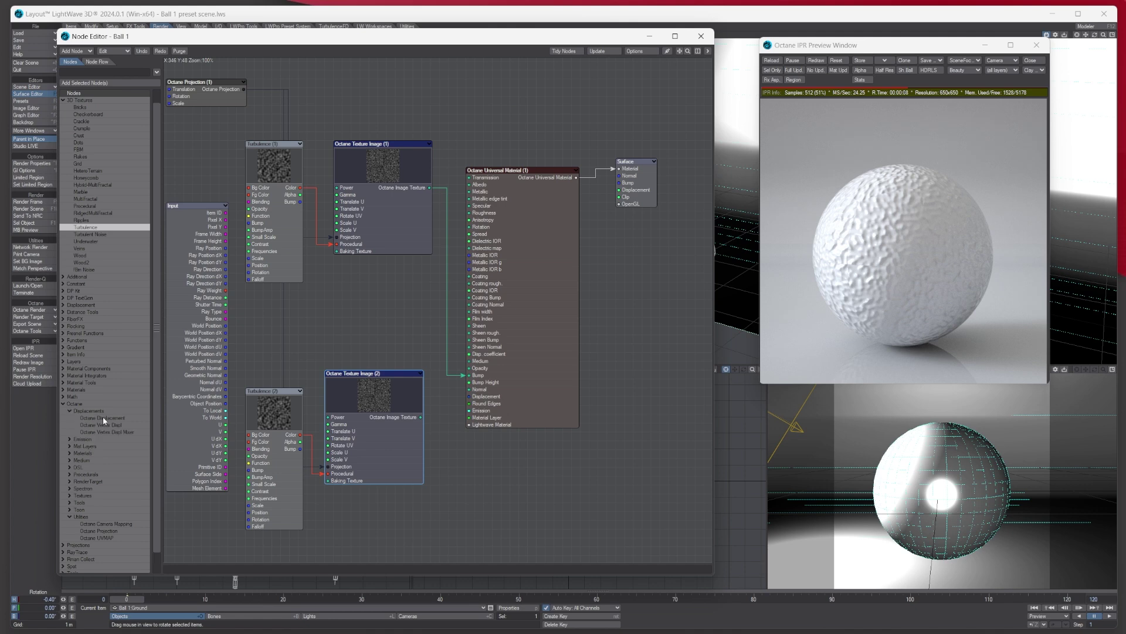
double_click(104, 417)
drag(450, 305, 494, 458)
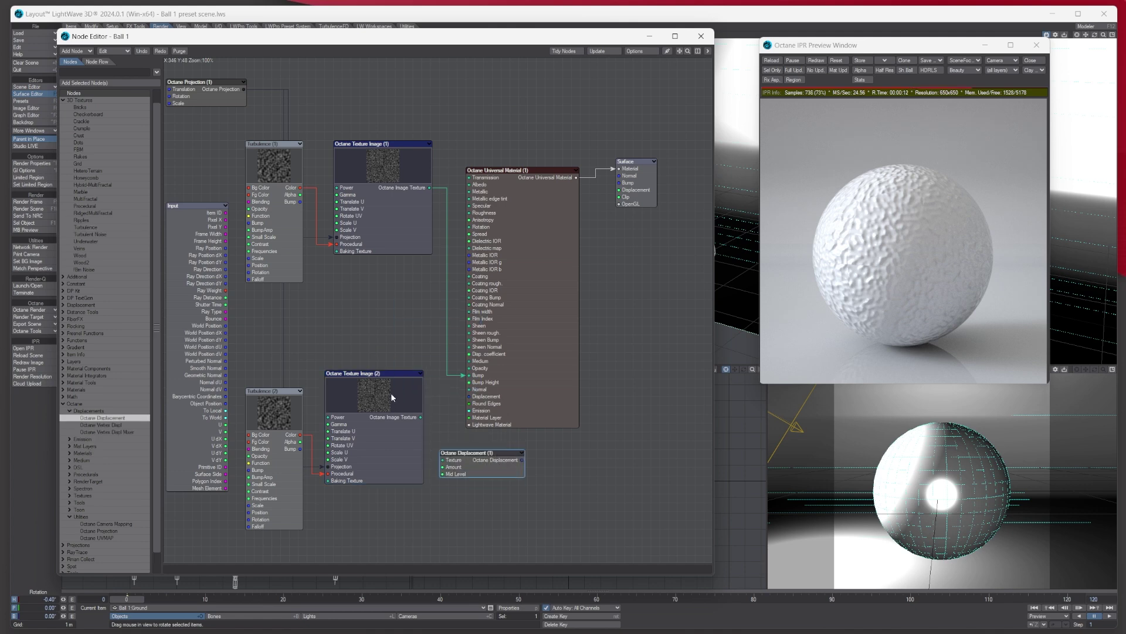
drag(391, 393, 443, 460)
drag(255, 425, 237, 398)
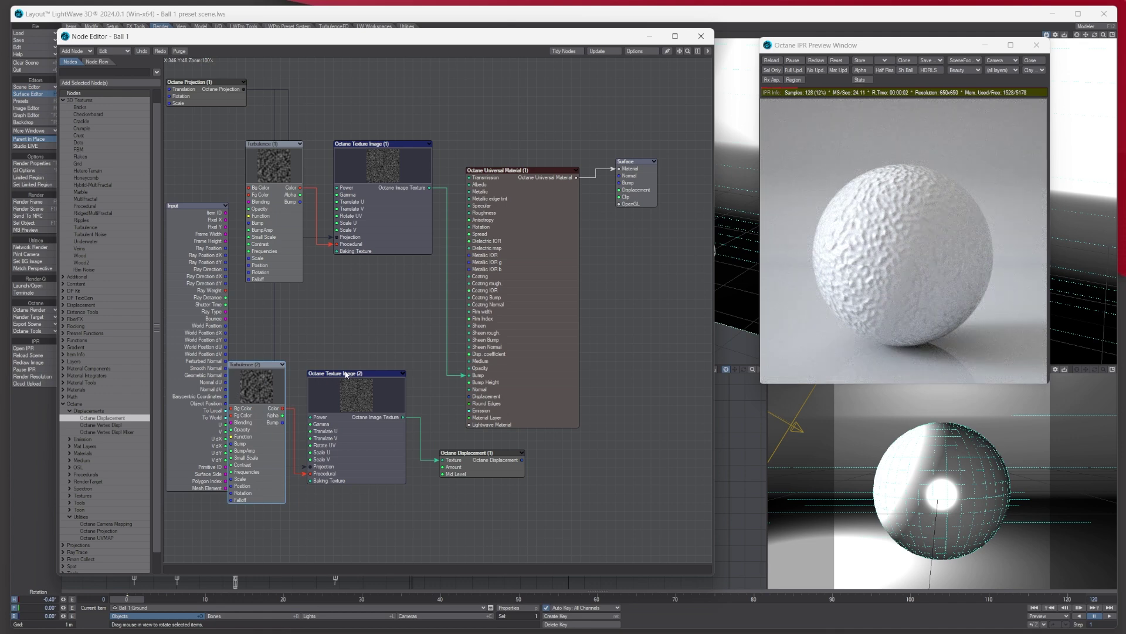
drag(521, 460, 468, 398)
drag(489, 466, 468, 464)
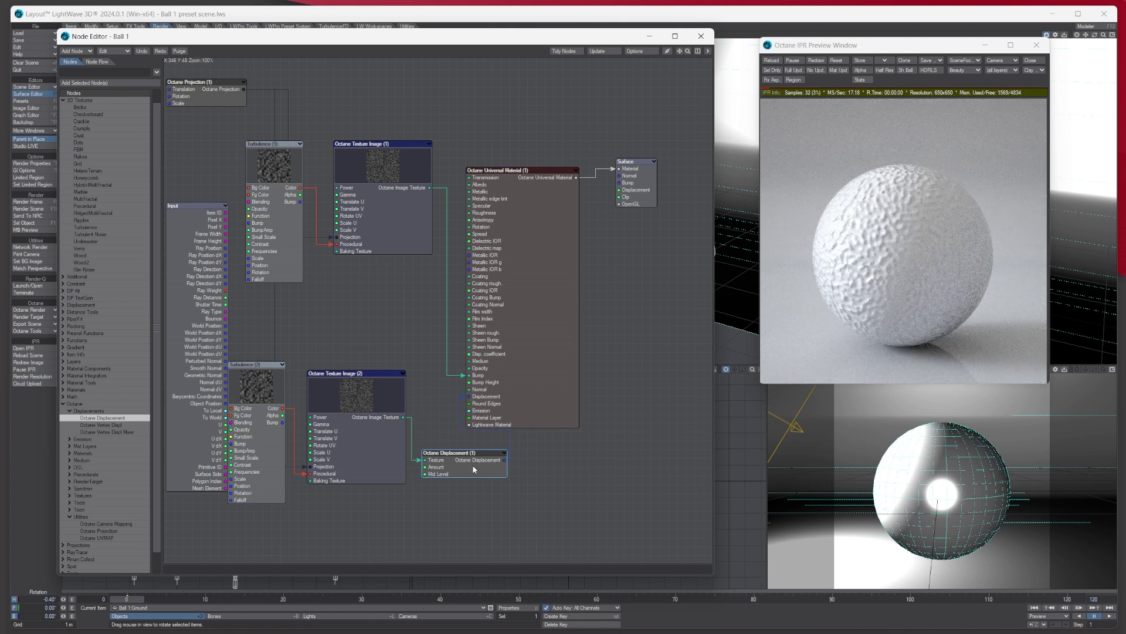
- Set the Octane Displacement amount to 100 mm and move the Surface node up-right
double_click(474, 469)
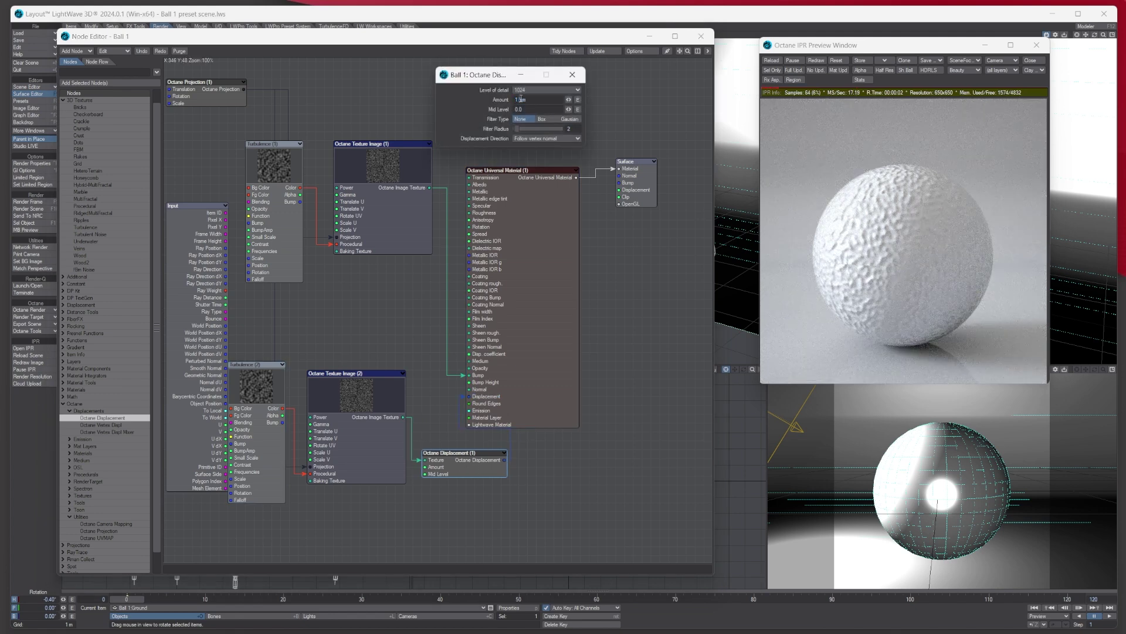
text(100)
key(Tab)
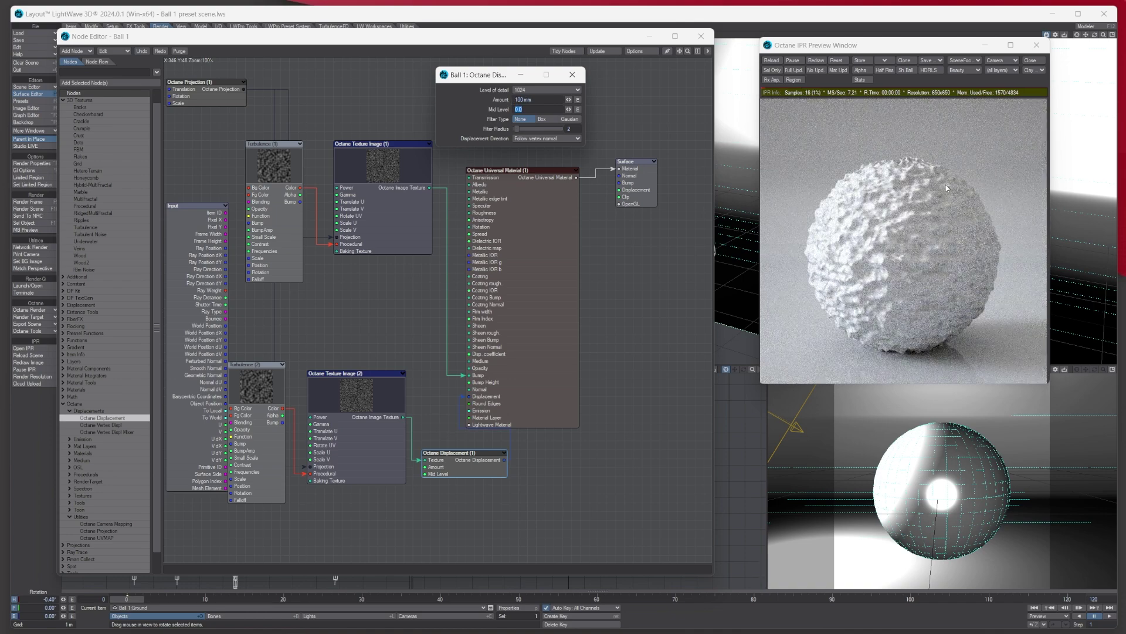
click(576, 75)
drag(611, 203, 628, 185)
- Rearrange the Universal Material, Input node and both Turbulence/Texture Image pairs in the graph
click(541, 223)
drag(541, 226, 566, 199)
drag(371, 163, 389, 171)
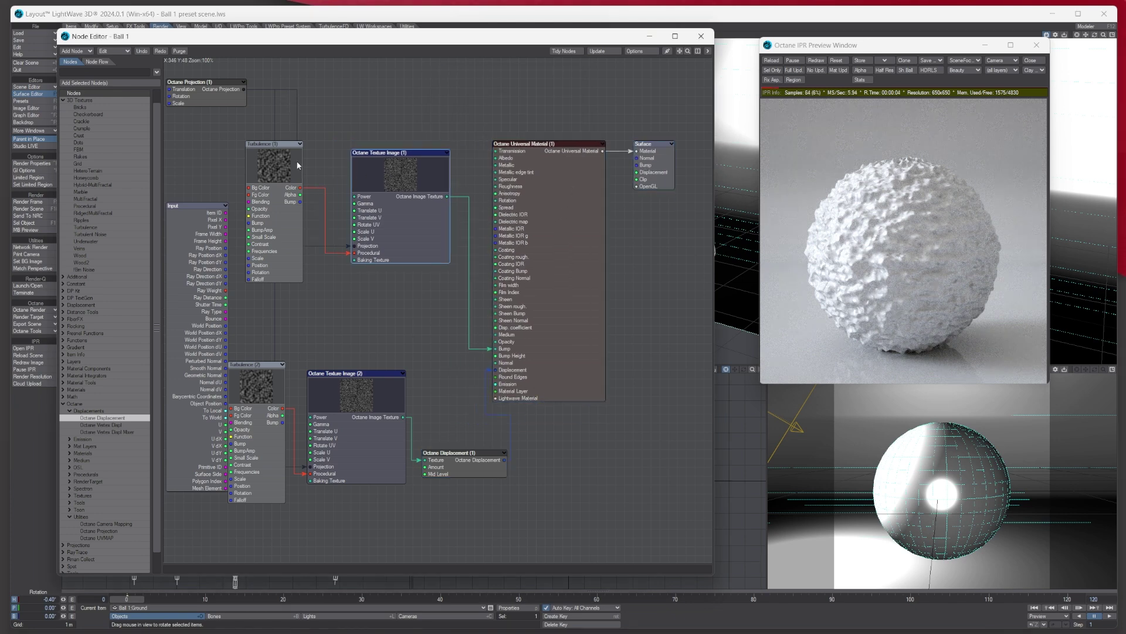
drag(277, 166, 303, 158)
drag(205, 279, 179, 288)
drag(261, 390, 244, 363)
drag(369, 393, 360, 367)
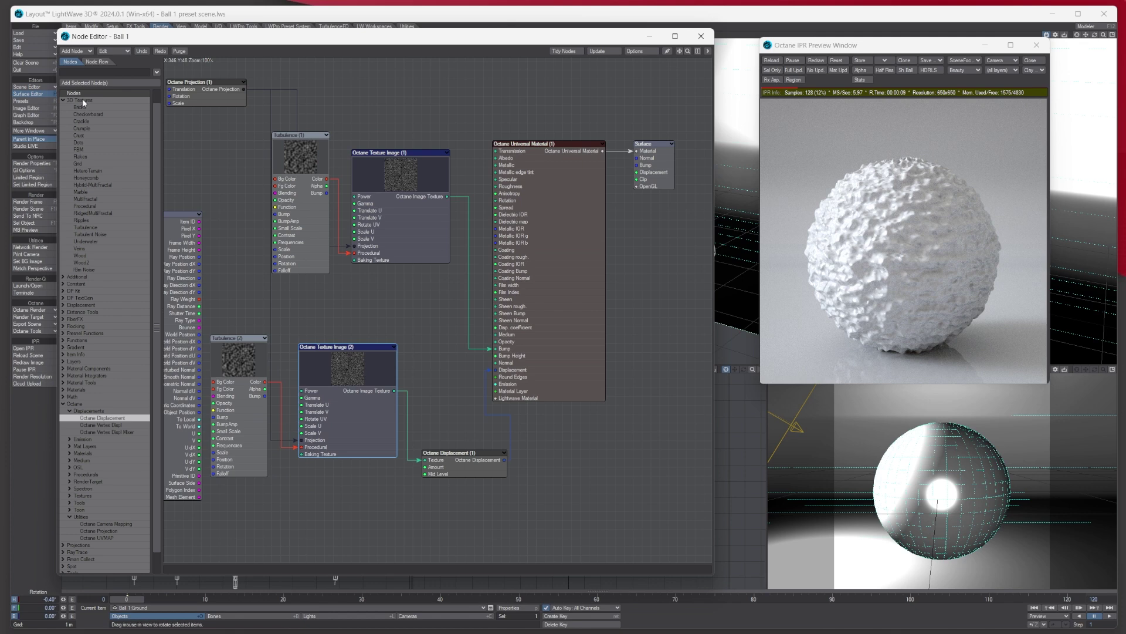
scroll(82, 115, up, 2)
click(62, 107)
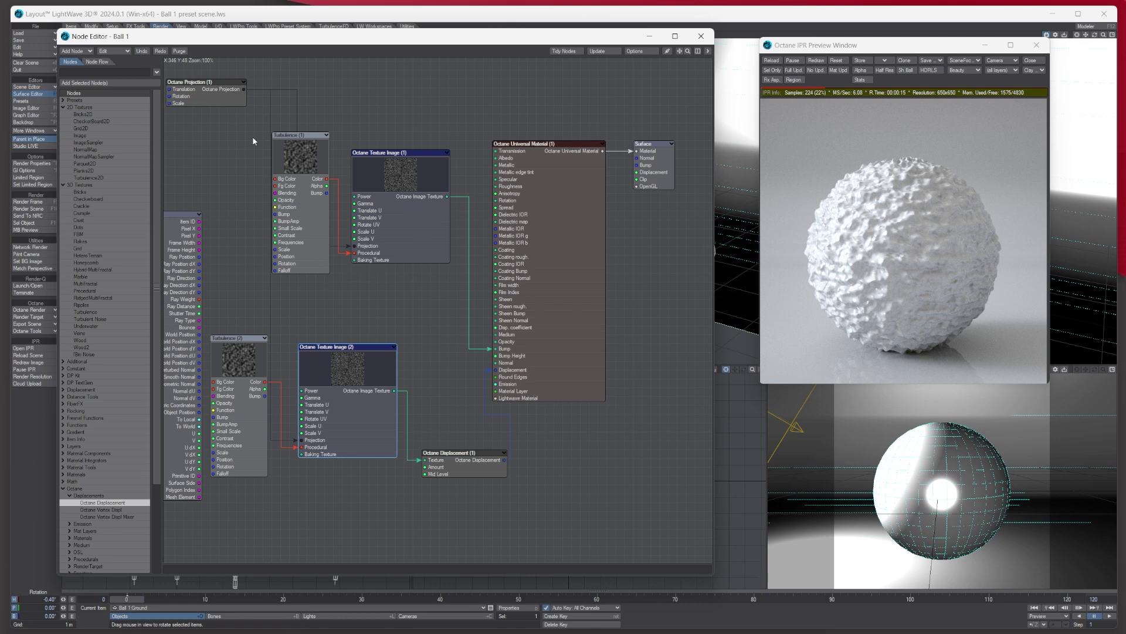
- Duplicate the first Turbulence and Texture Image pair and place the copy between the other pairs
drag(252, 141, 448, 271)
drag(411, 172, 408, 118)
right_click(408, 119)
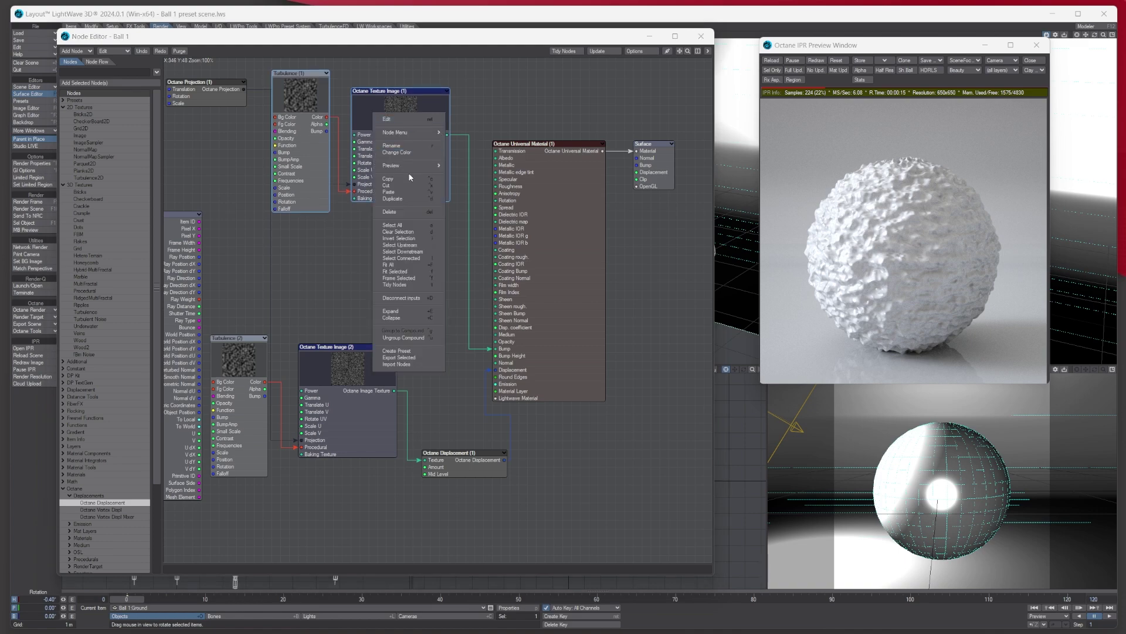
click(392, 198)
drag(464, 198, 494, 166)
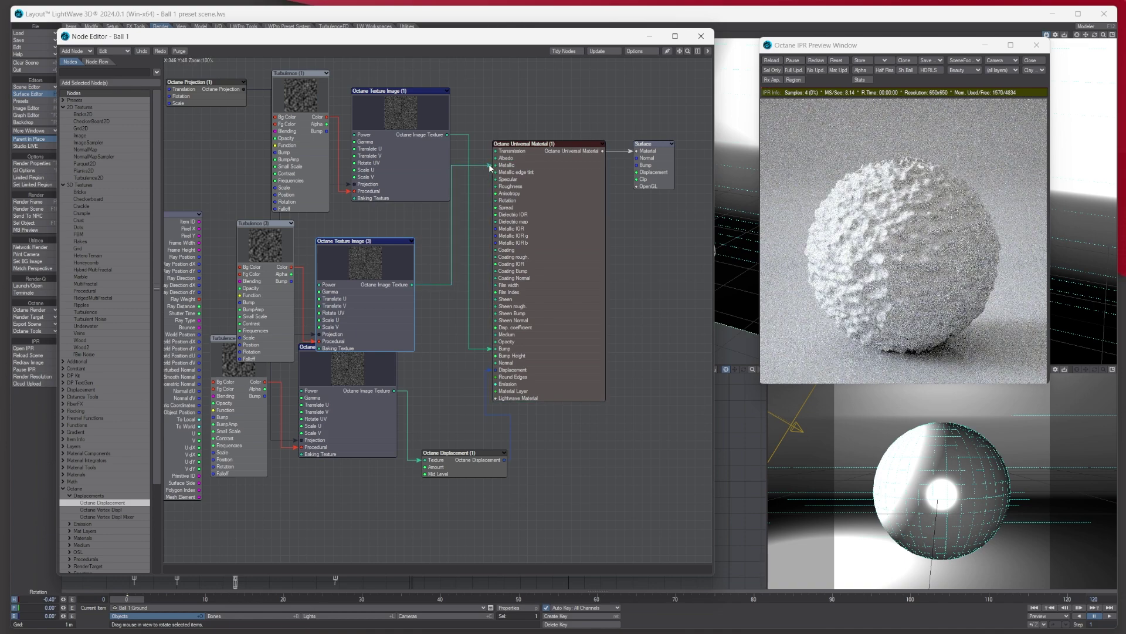
drag(340, 263, 375, 245)
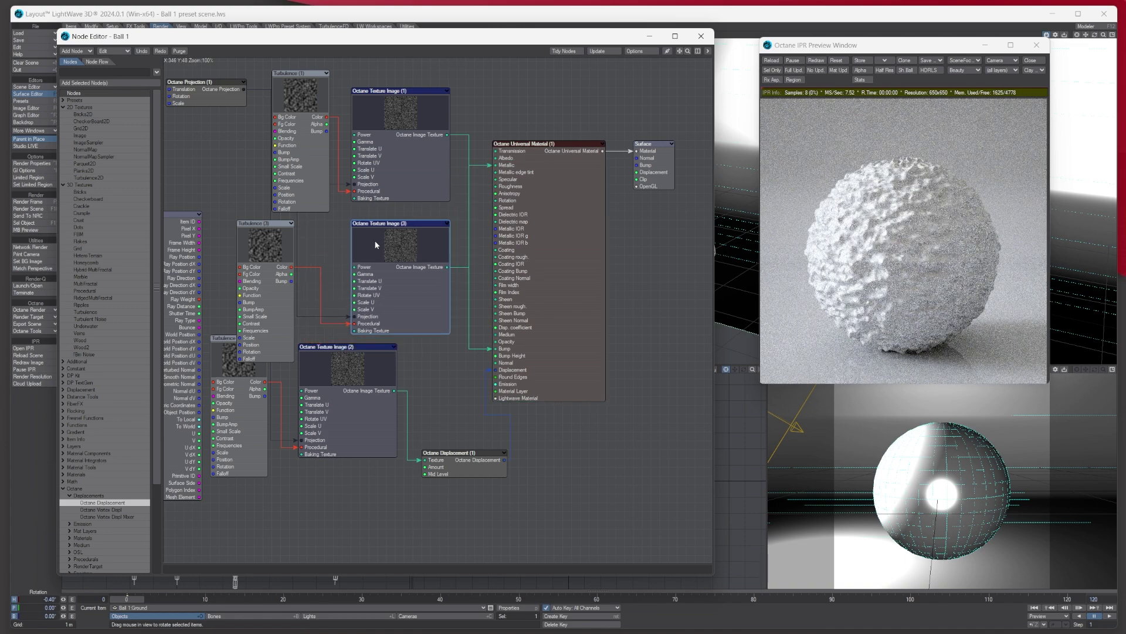
- Nudge the Universal Material and Octane Texture Image (1) nodes slightly upward in the graph
click(258, 250)
drag(560, 181, 567, 201)
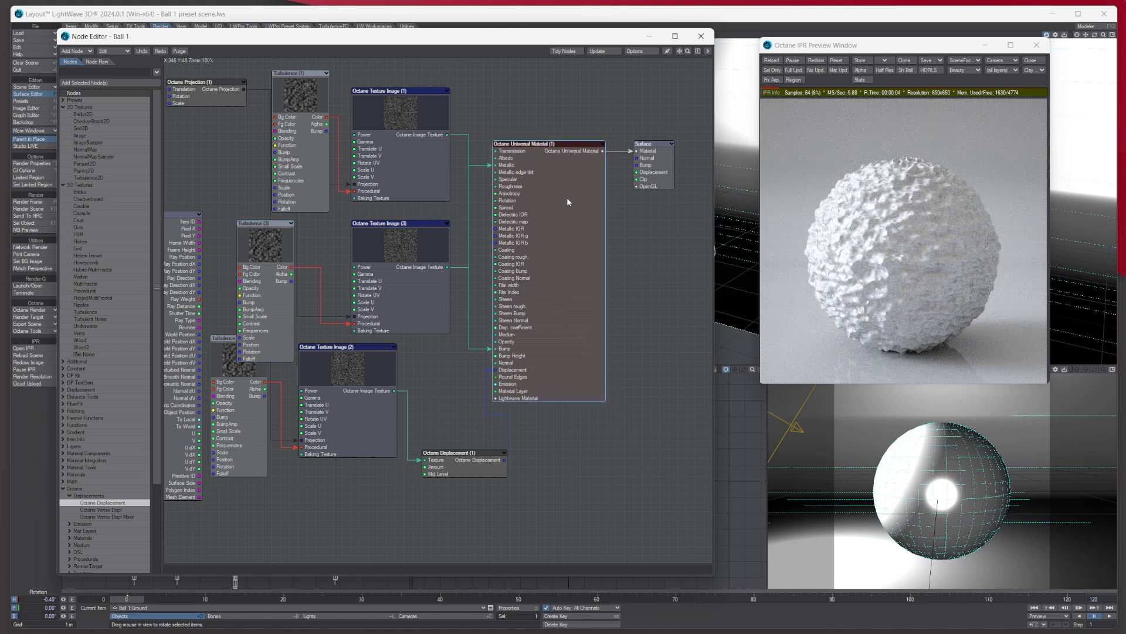
drag(385, 130, 386, 112)
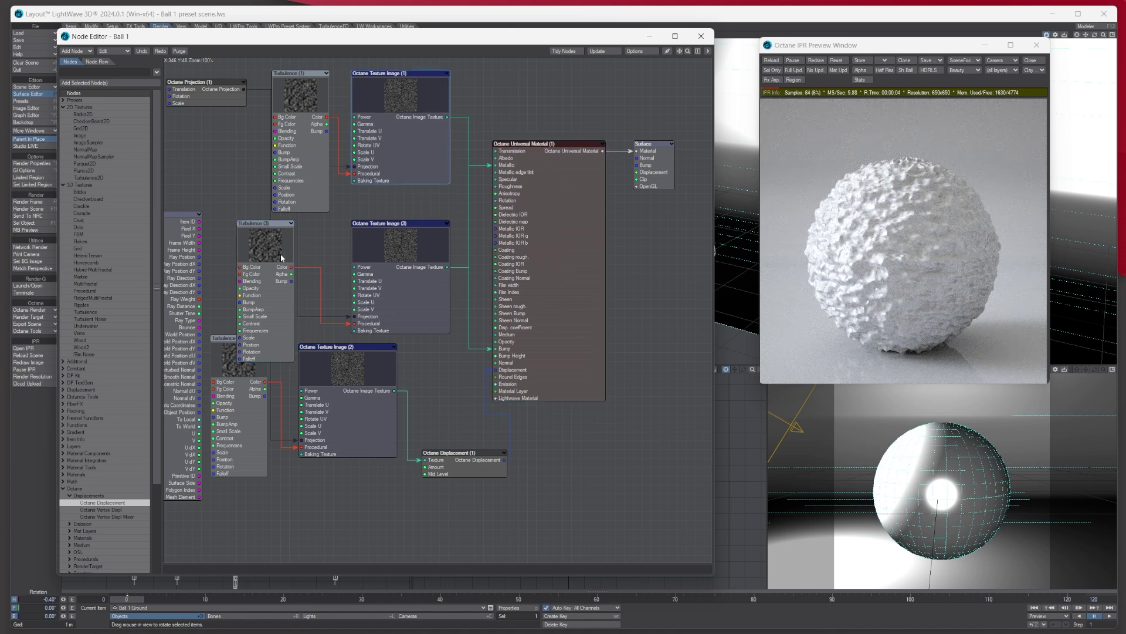
- Set Octane Texture Image (3) Power to 30 for a crinkled, foil-like metal look
double_click(403, 245)
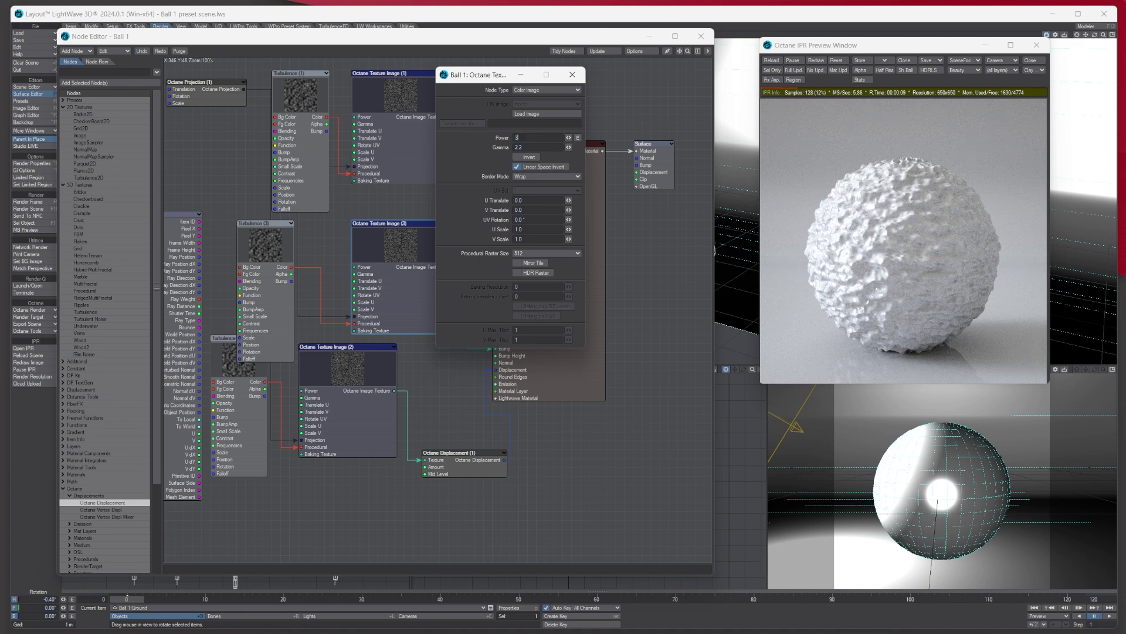
text(30)
key(Tab)
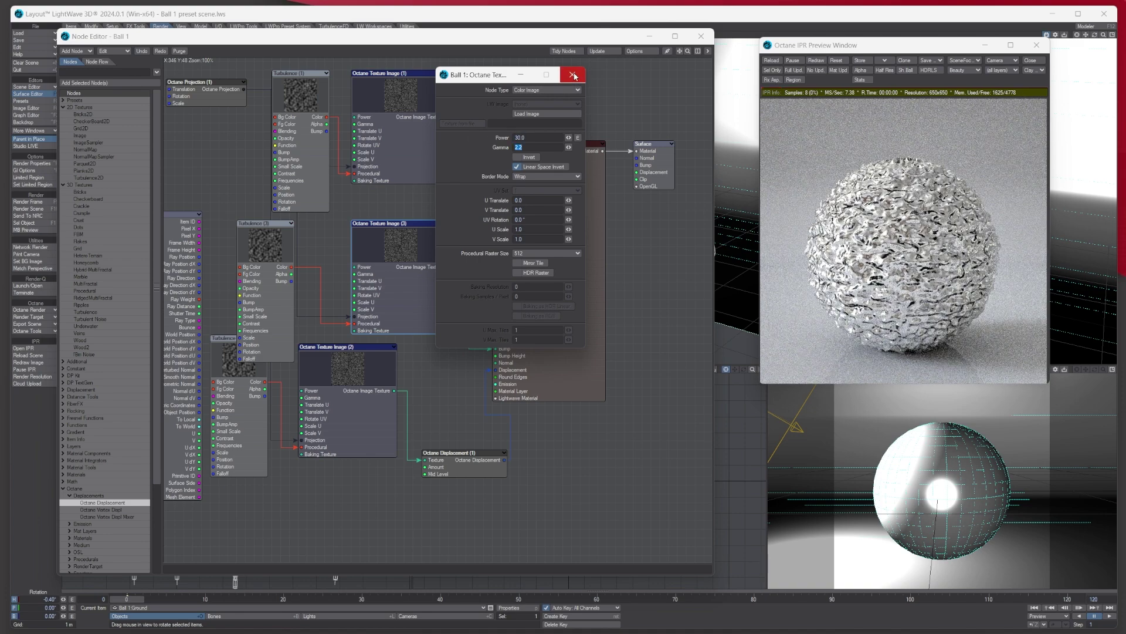
click(572, 74)
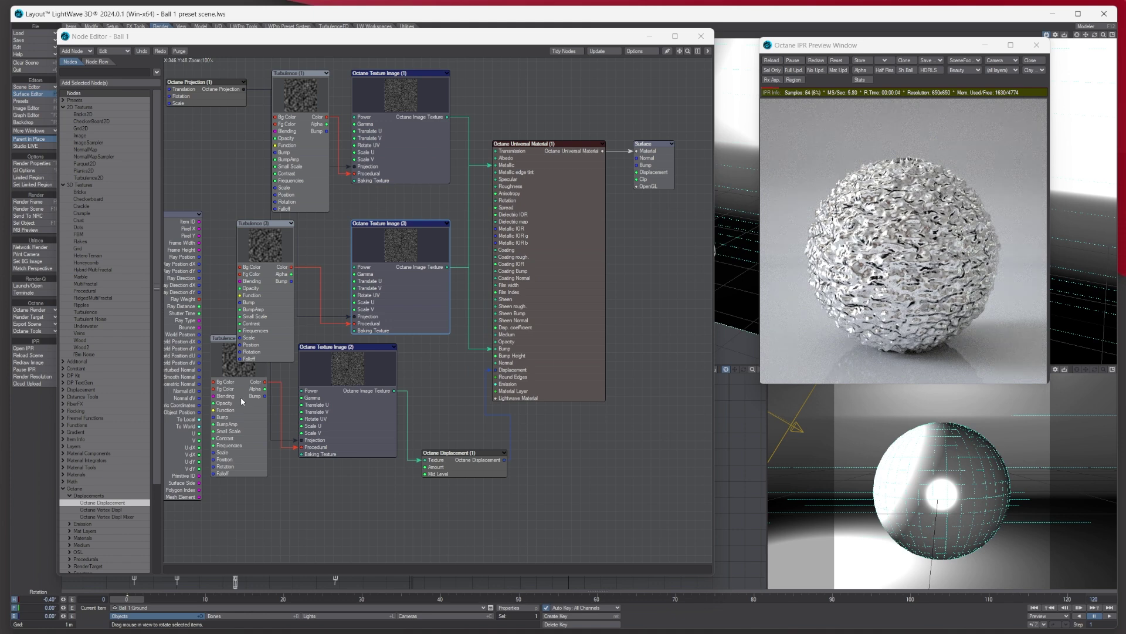
- Move the Turbulence (2) and Octane Texture Image (2) chain lower, with Octane Displacement shifted right
drag(241, 397, 259, 467)
drag(333, 369, 342, 431)
click(452, 469)
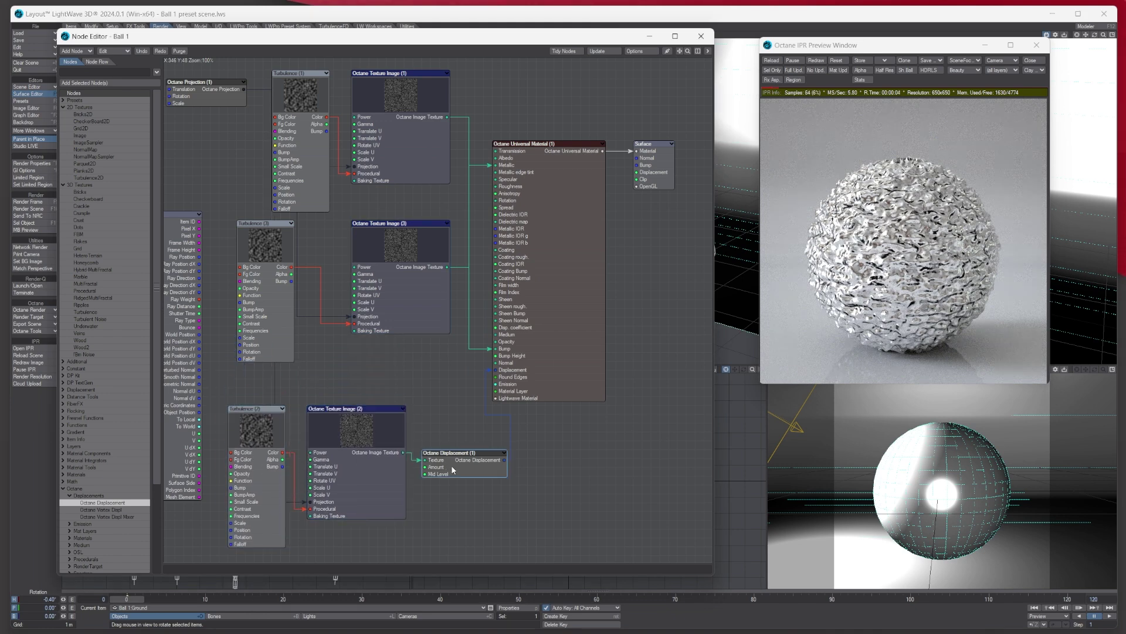
drag(452, 465, 478, 465)
drag(337, 408, 364, 418)
drag(256, 417, 273, 417)
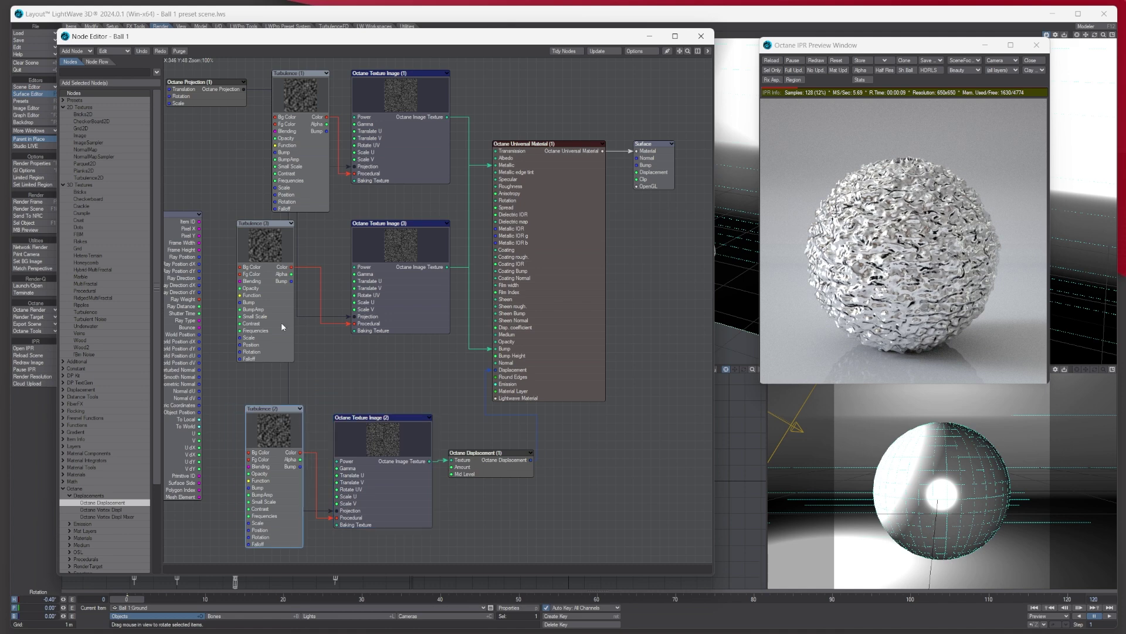
- Realign Turbulence (3), Turbulence (1) and Octane Projection (1) into evenly spaced rows
drag(258, 267, 266, 281)
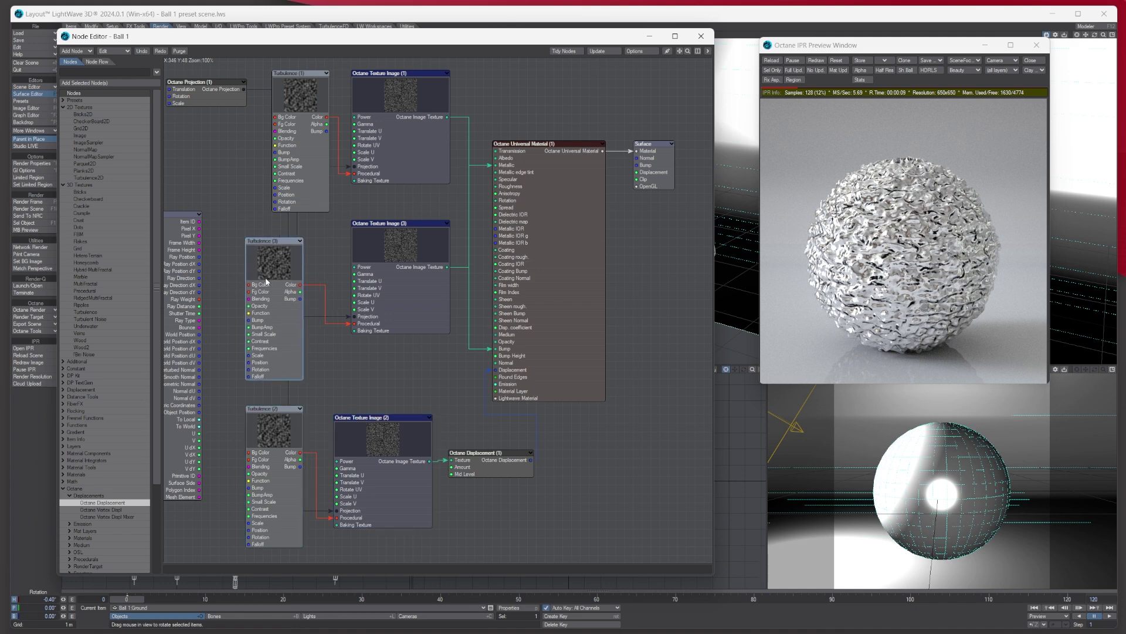
drag(296, 119, 270, 127)
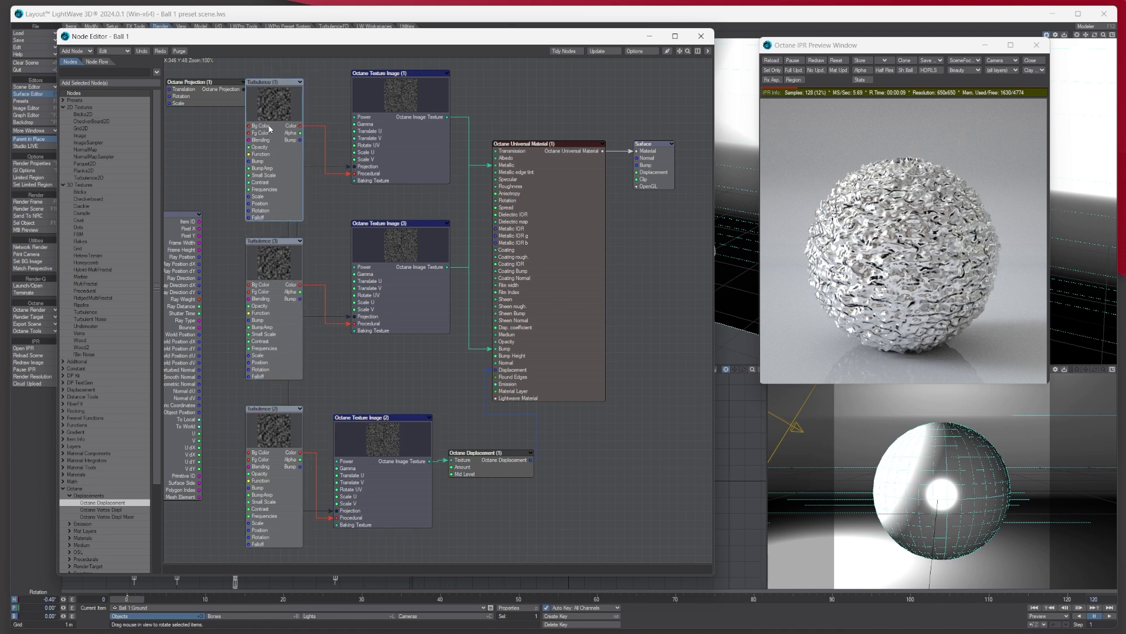
drag(239, 89, 222, 105)
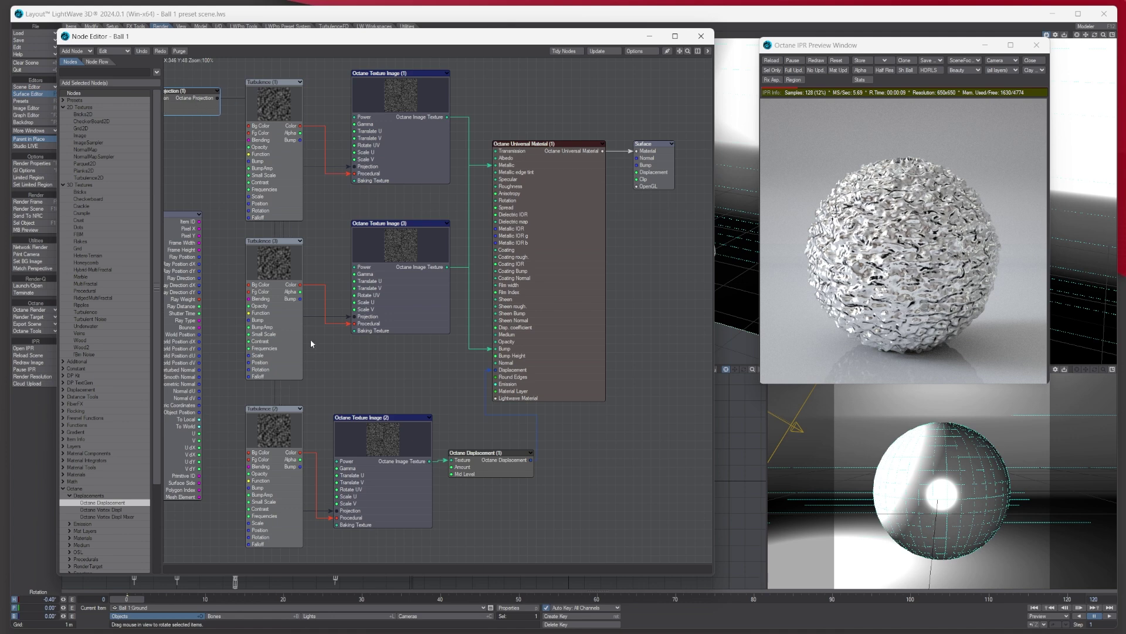